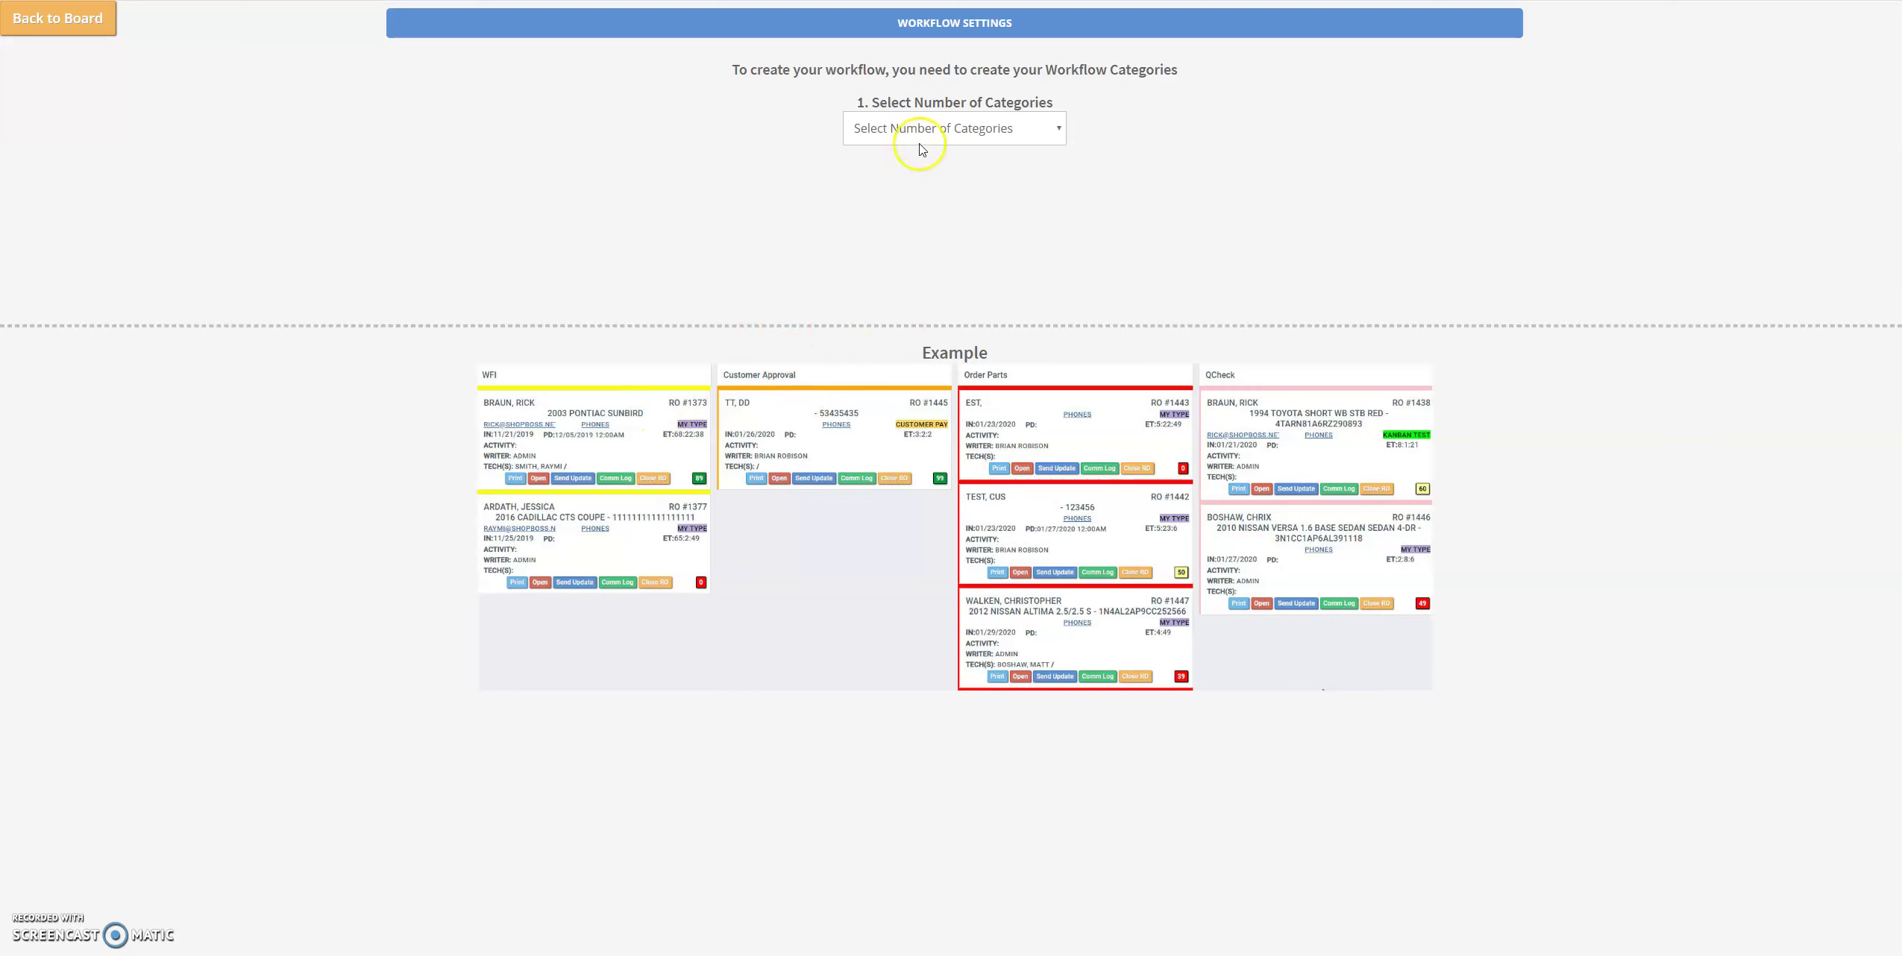
Choose five categories and name the first two WAITING FOR INSPECTION and INSPECTING
{"action": "left_click", "coordinate": [987, 135]}
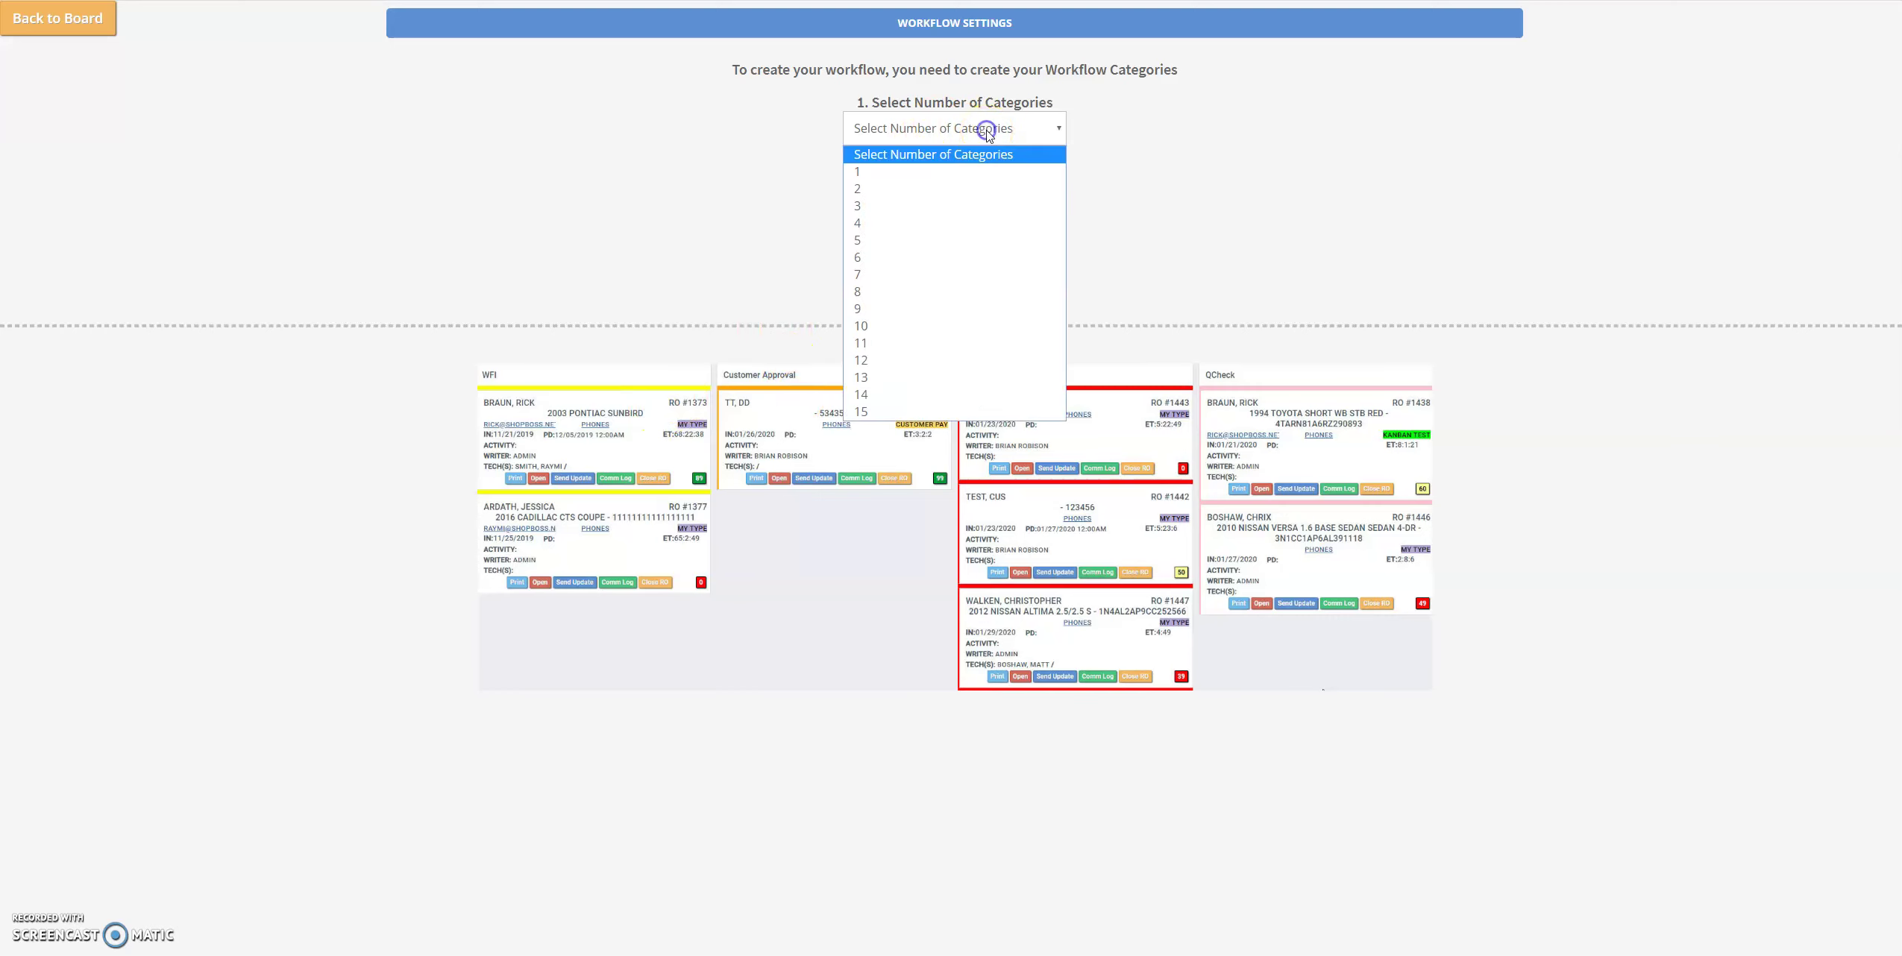
{"action": "left_click", "coordinate": [922, 246]}
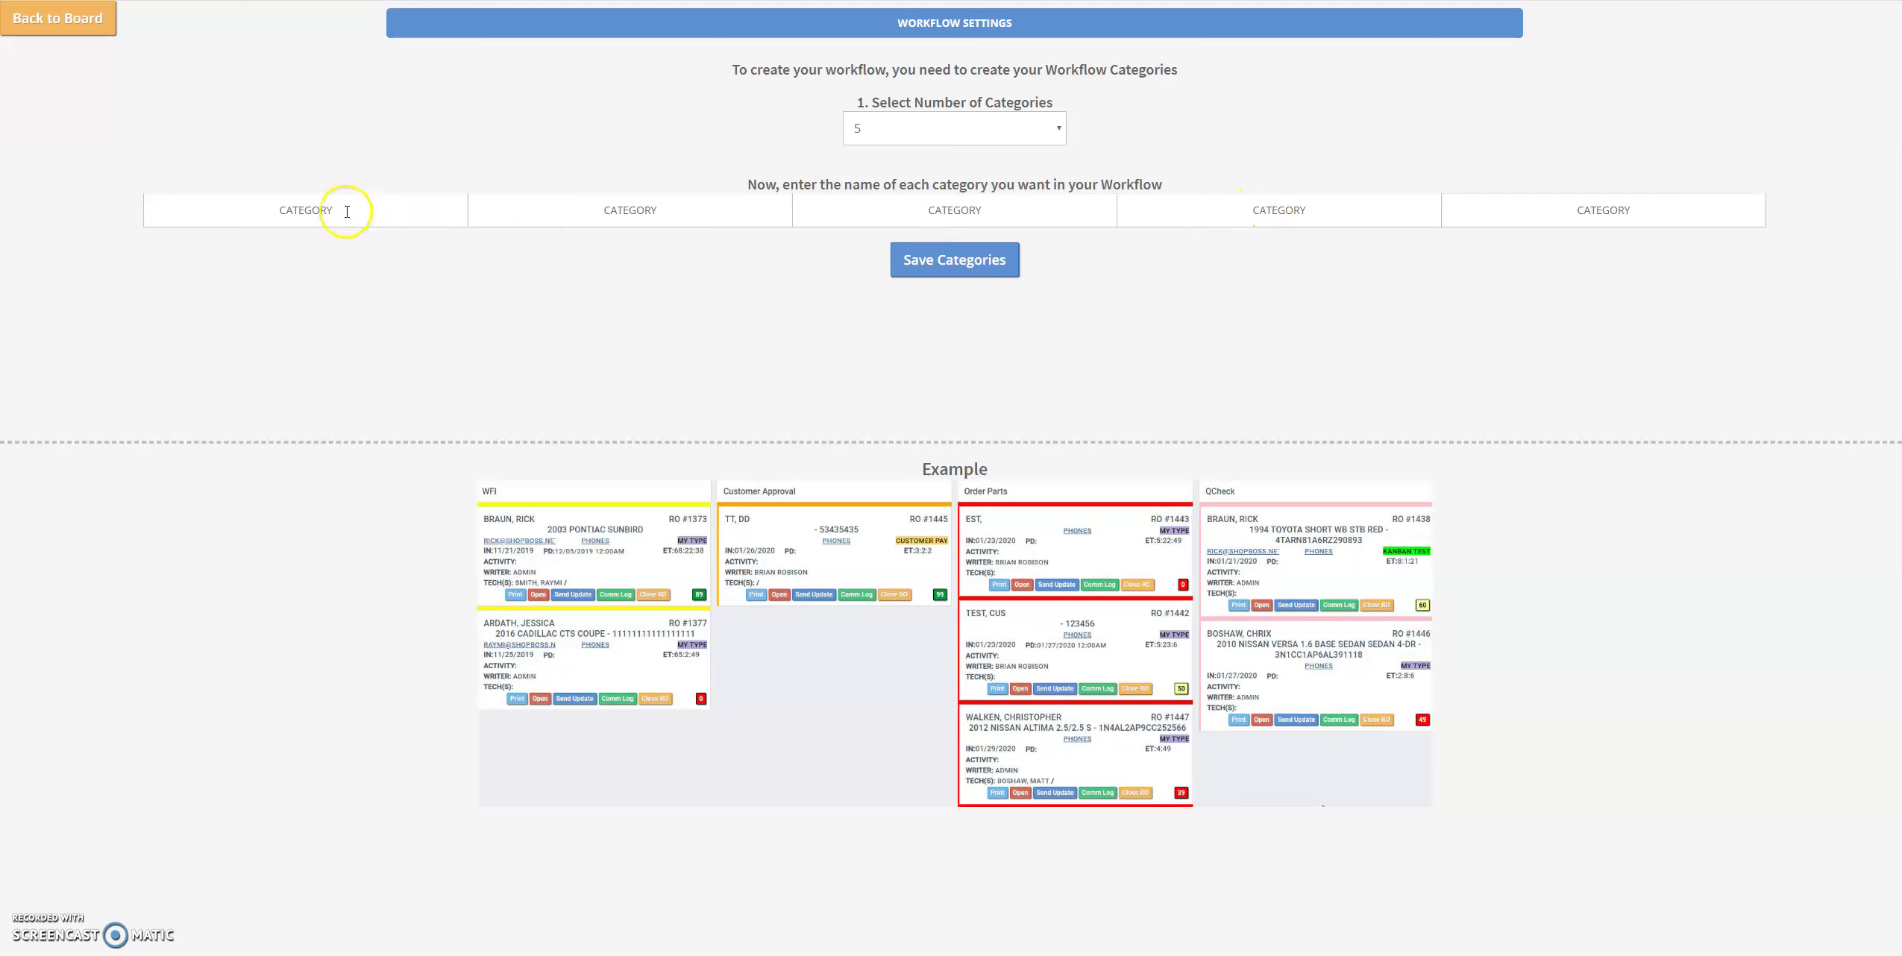
{"action": "left_click_drag", "start_coordinate": [338, 210], "coordinate": [290, 208]}
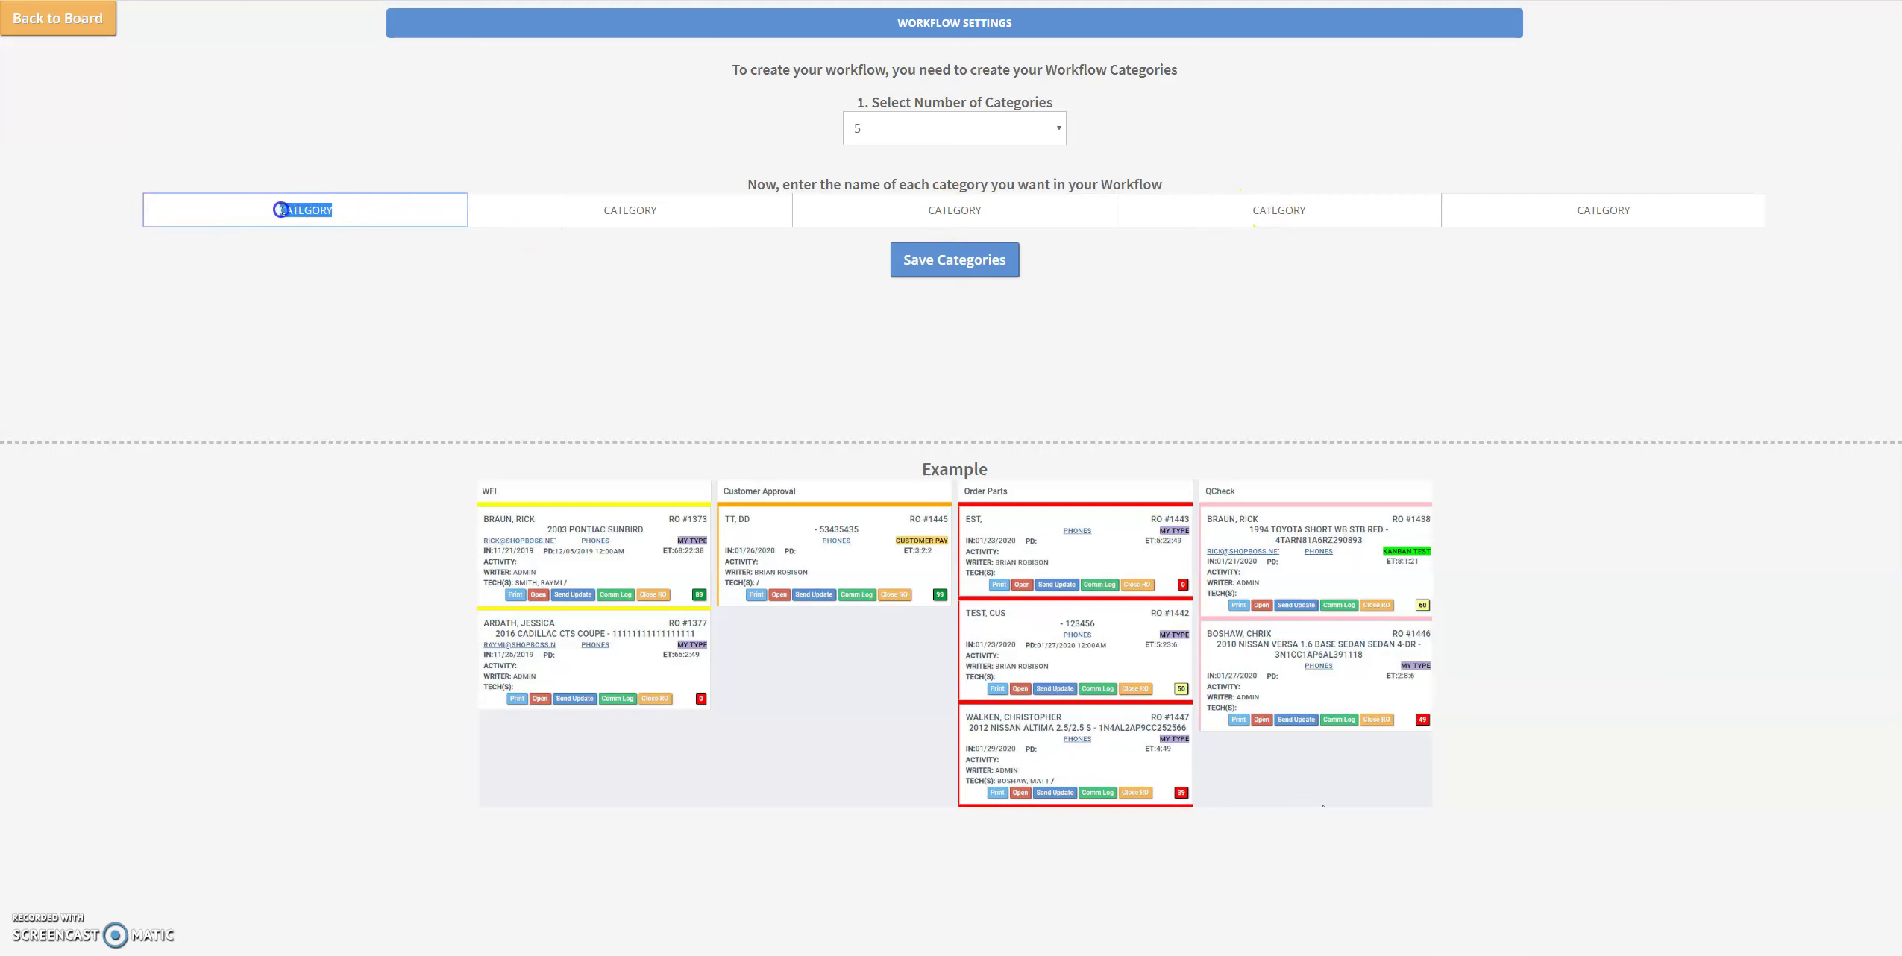
{"action": "type", "text": "WA"}
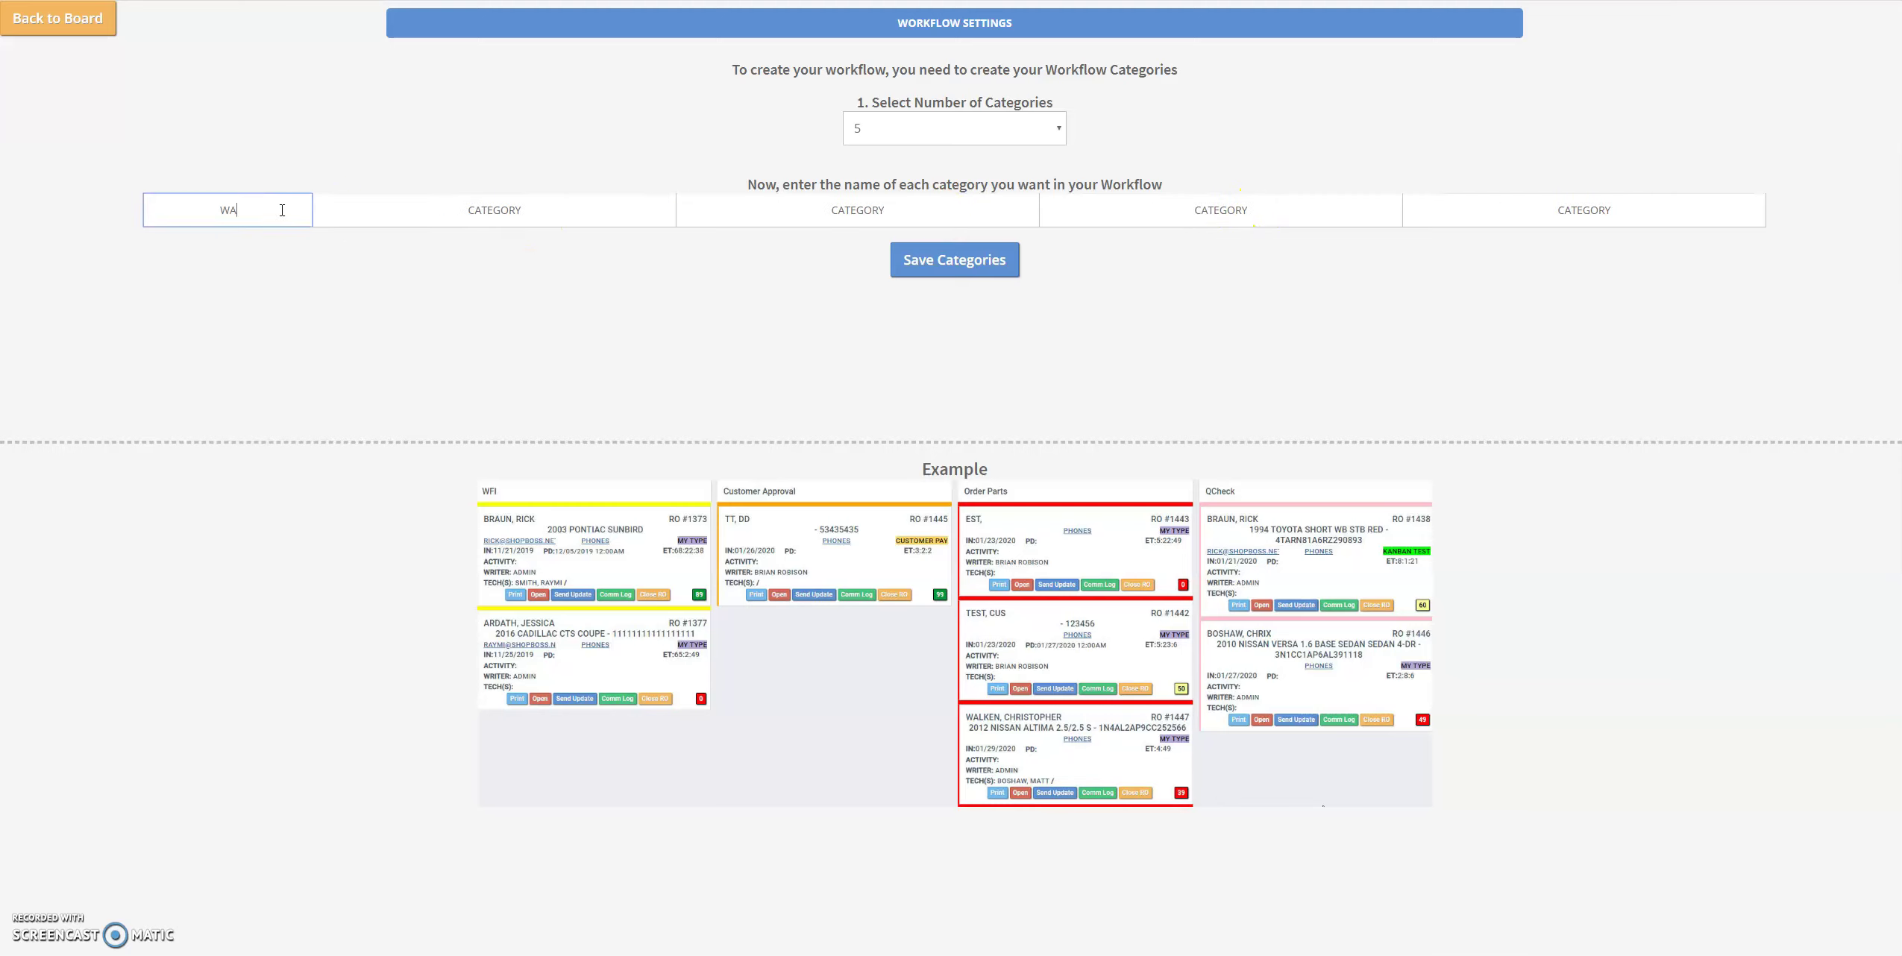
{"action": "type", "text": "ITING FOR INSPECTION"}
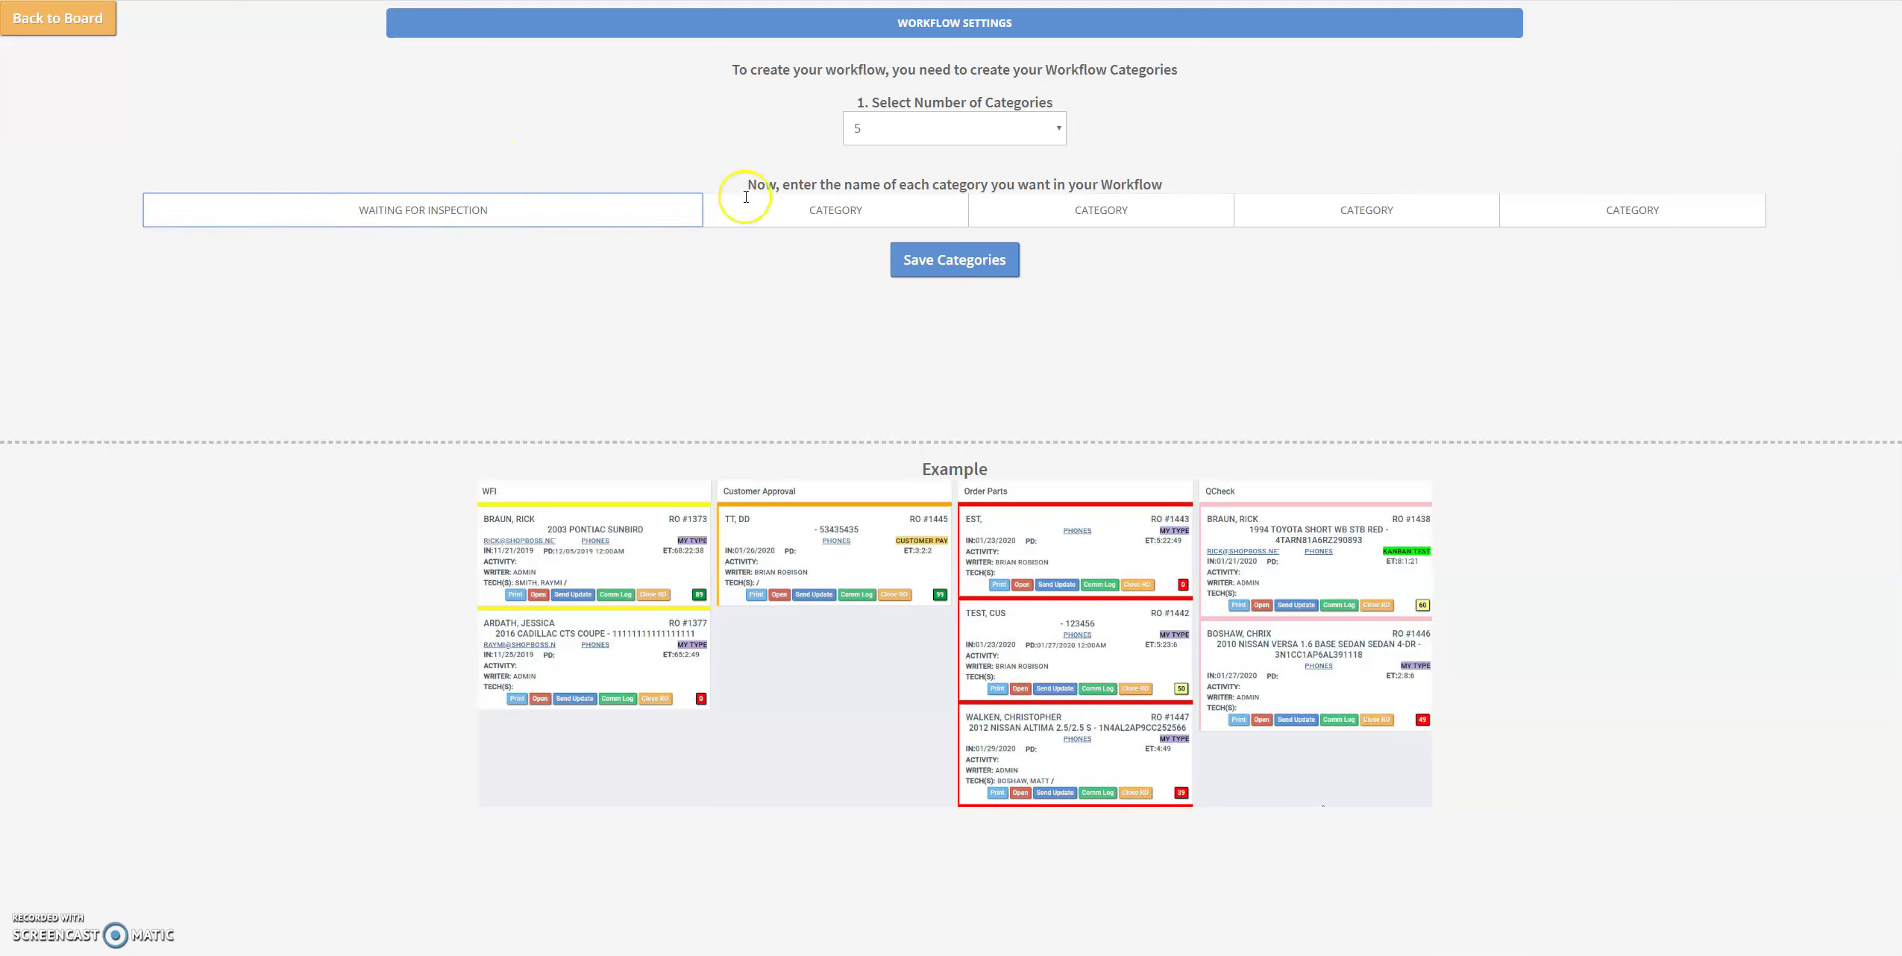
{"action": "left_click_drag", "start_coordinate": [868, 211], "coordinate": [817, 212]}
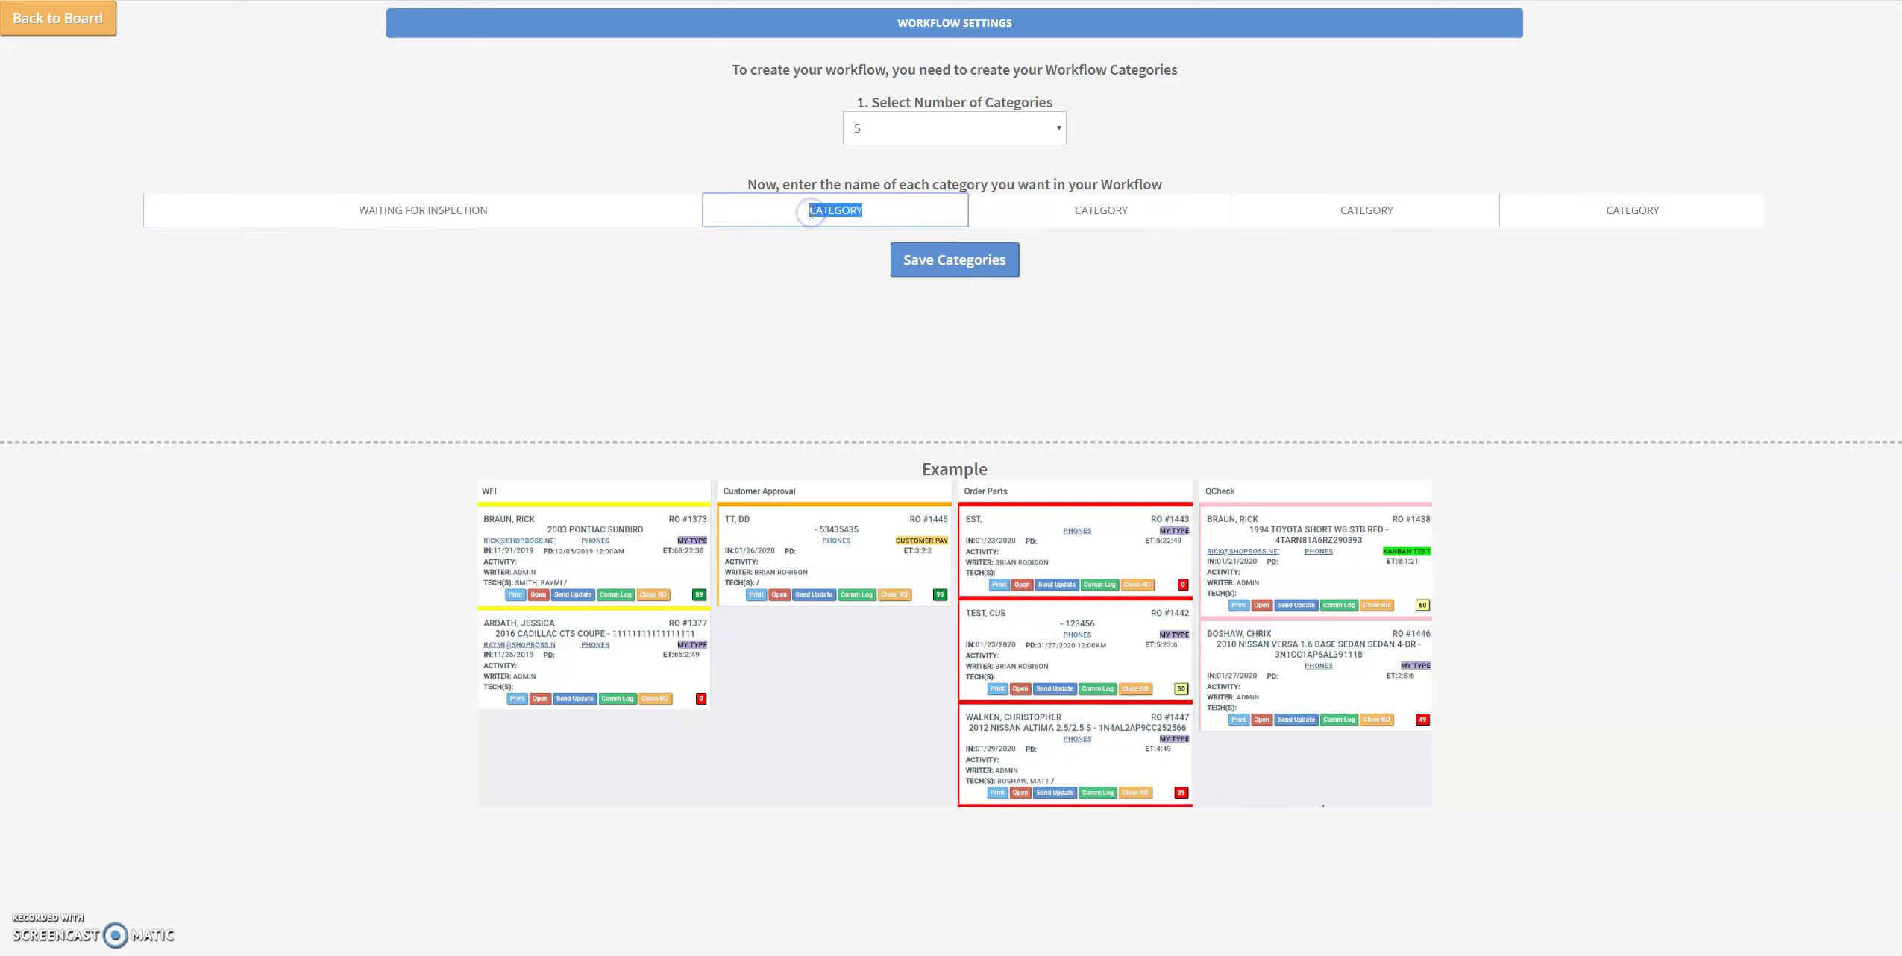
{"action": "type", "text": "INSPECTI"}
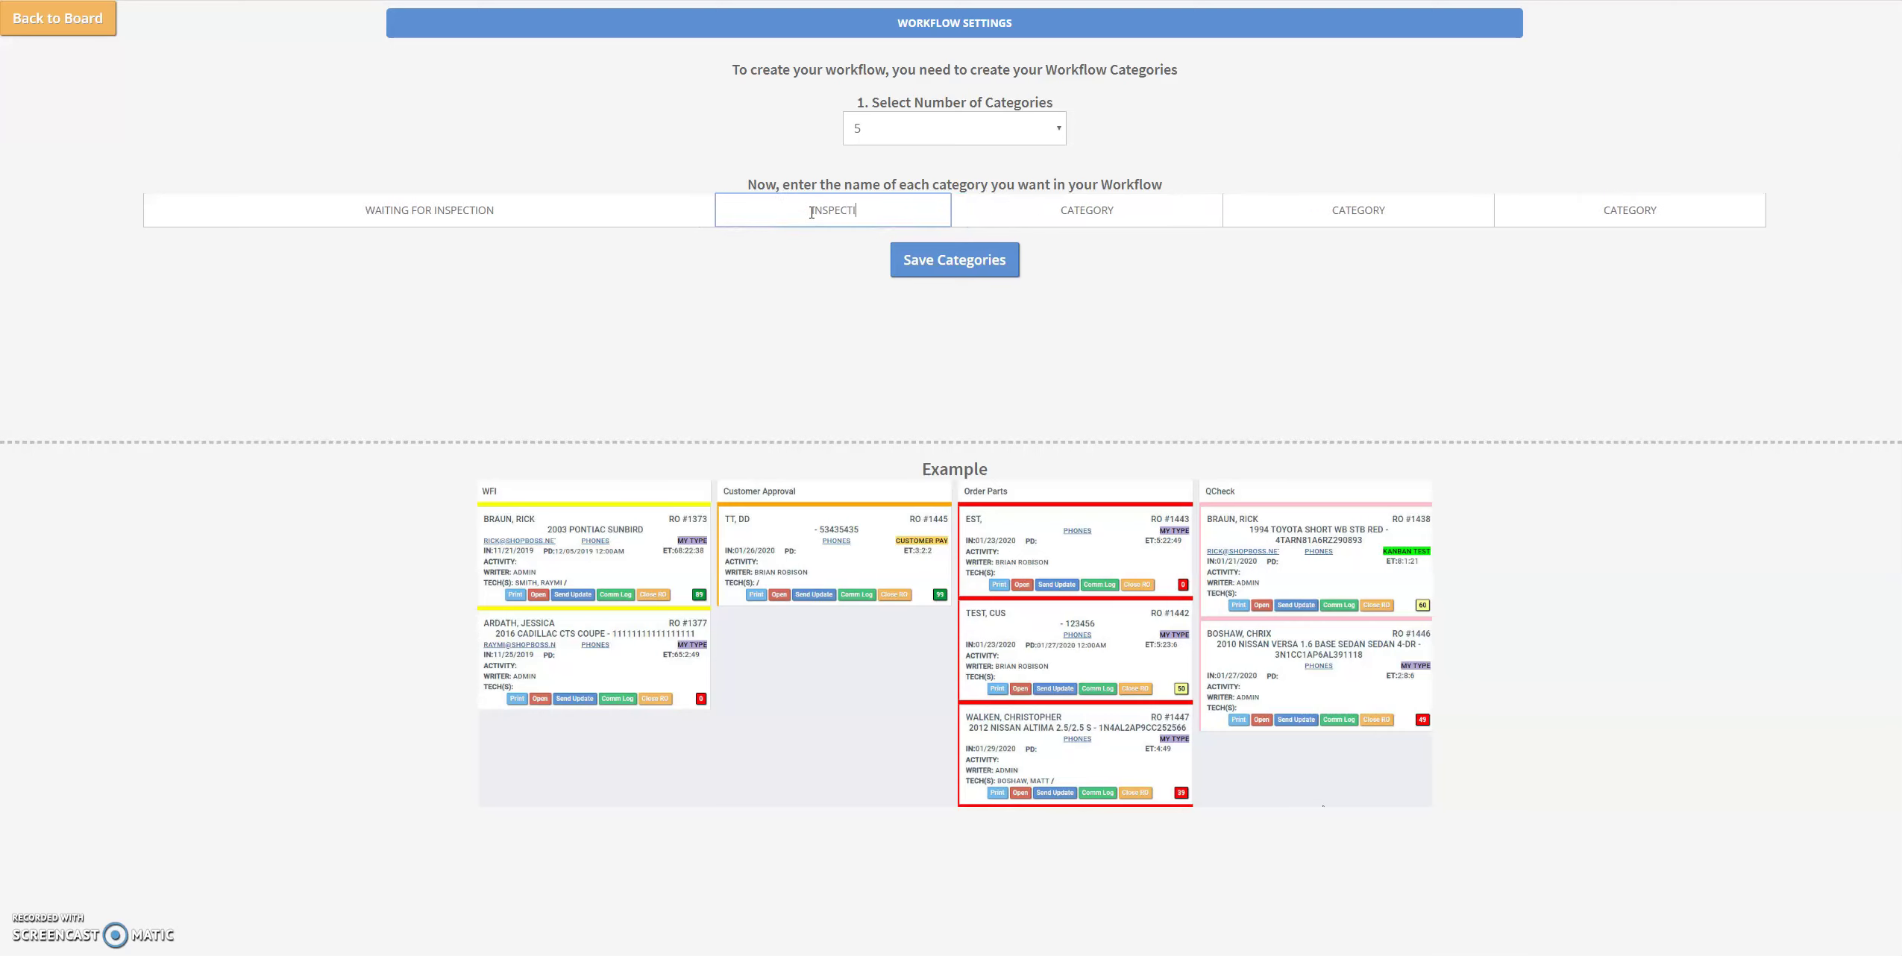
{"action": "type", "text": "NG"}
Name the next three categories WAITING FOR CUSTOMER, ORDERING PARTS and TECHNICIAN
{"action": "left_click_drag", "start_coordinate": [1141, 212], "coordinate": [1088, 212]}
{"action": "key", "text": "BackSpace"}
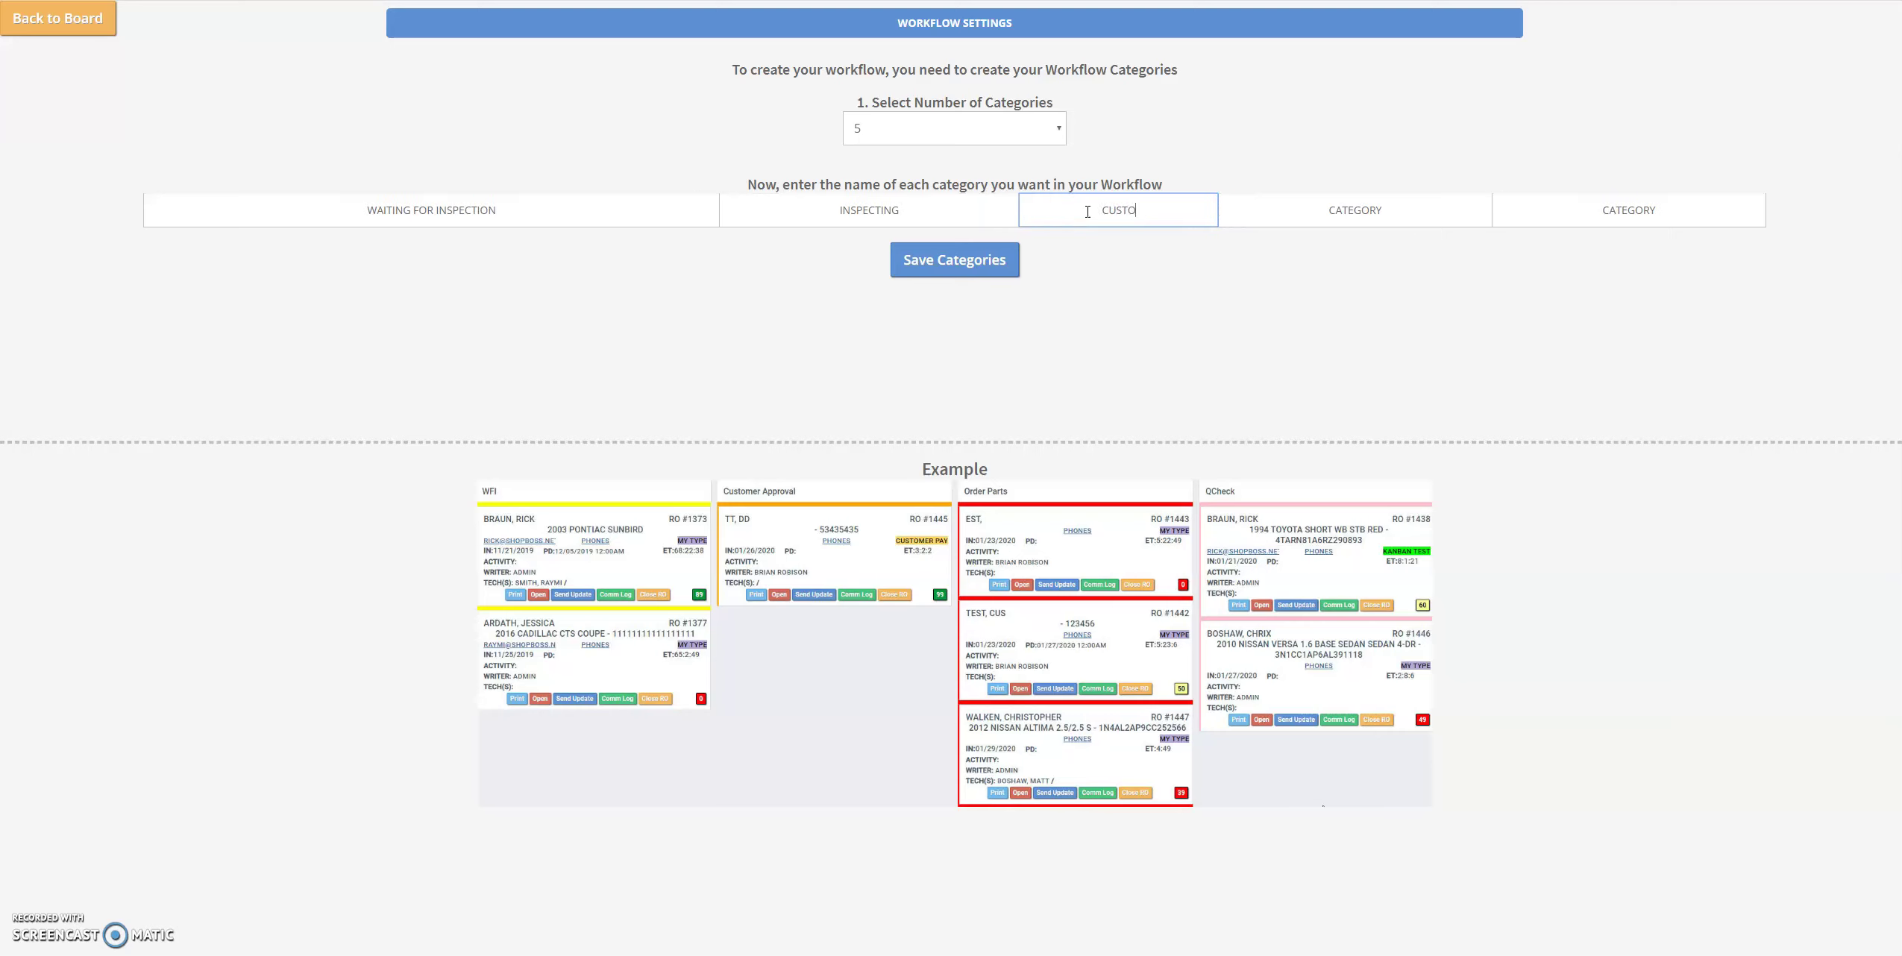
{"action": "type", "text": "WAITI"}
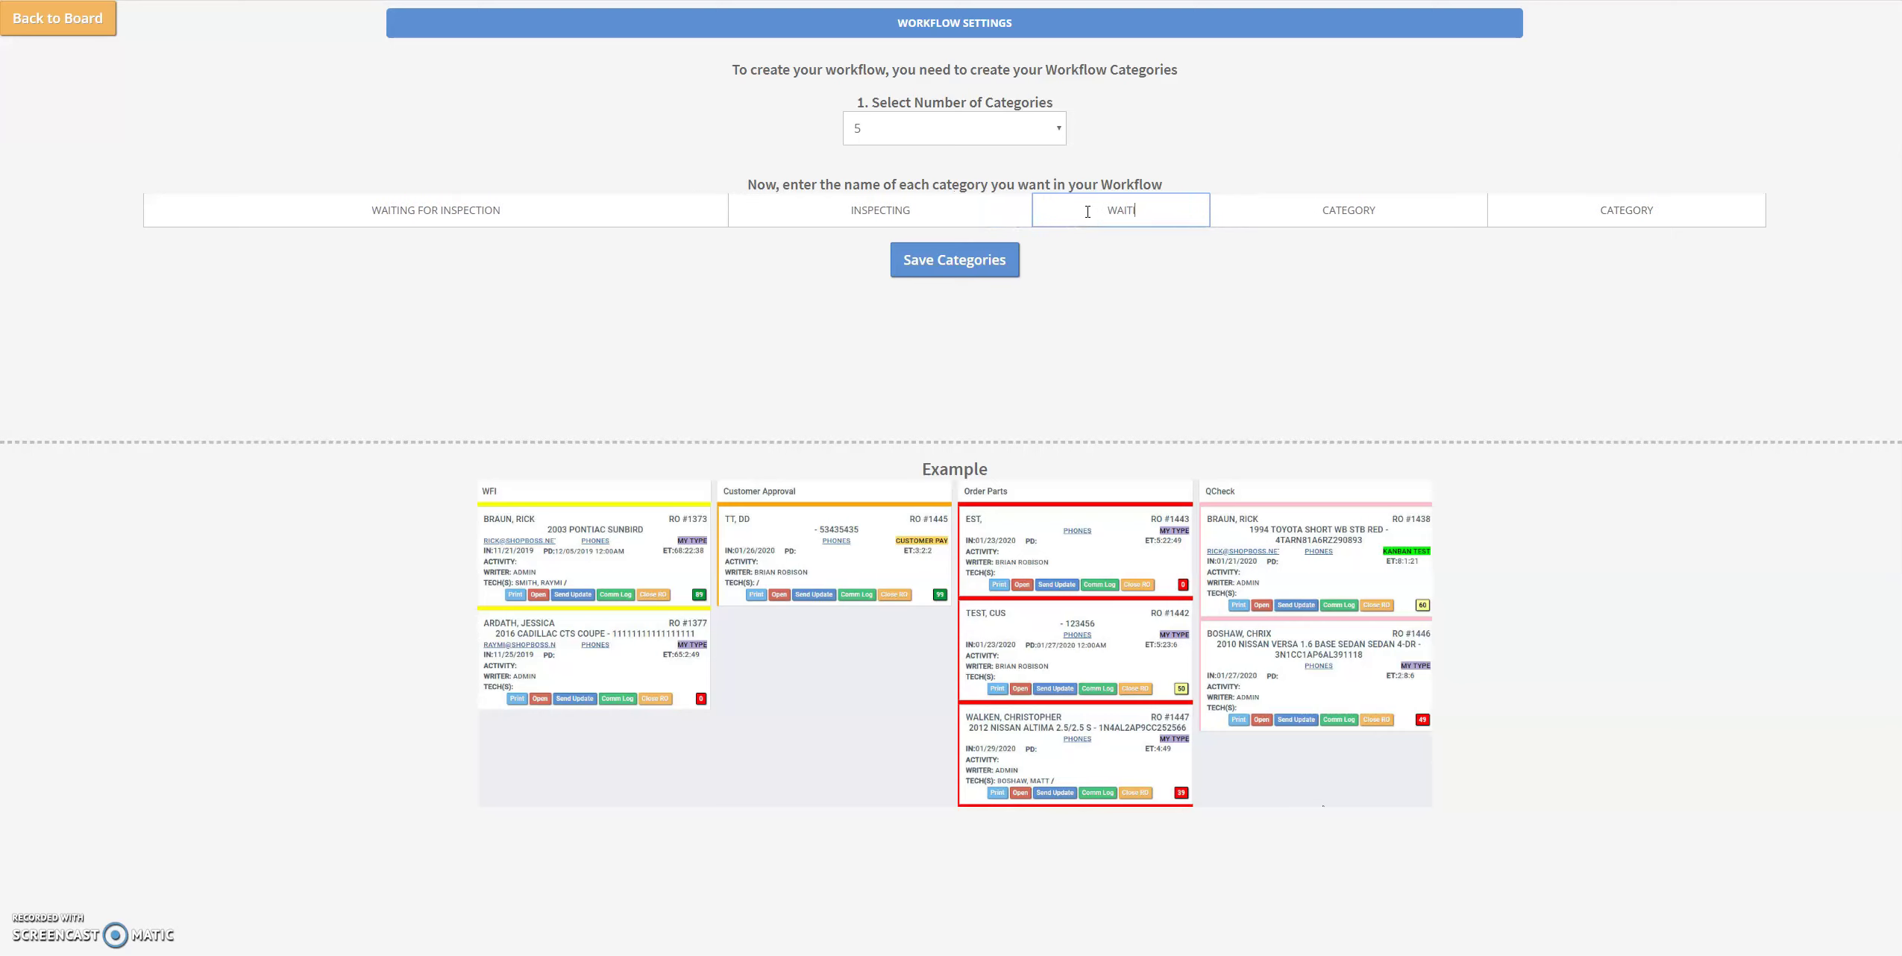
{"action": "type", "text": "NG FOR CUST"}
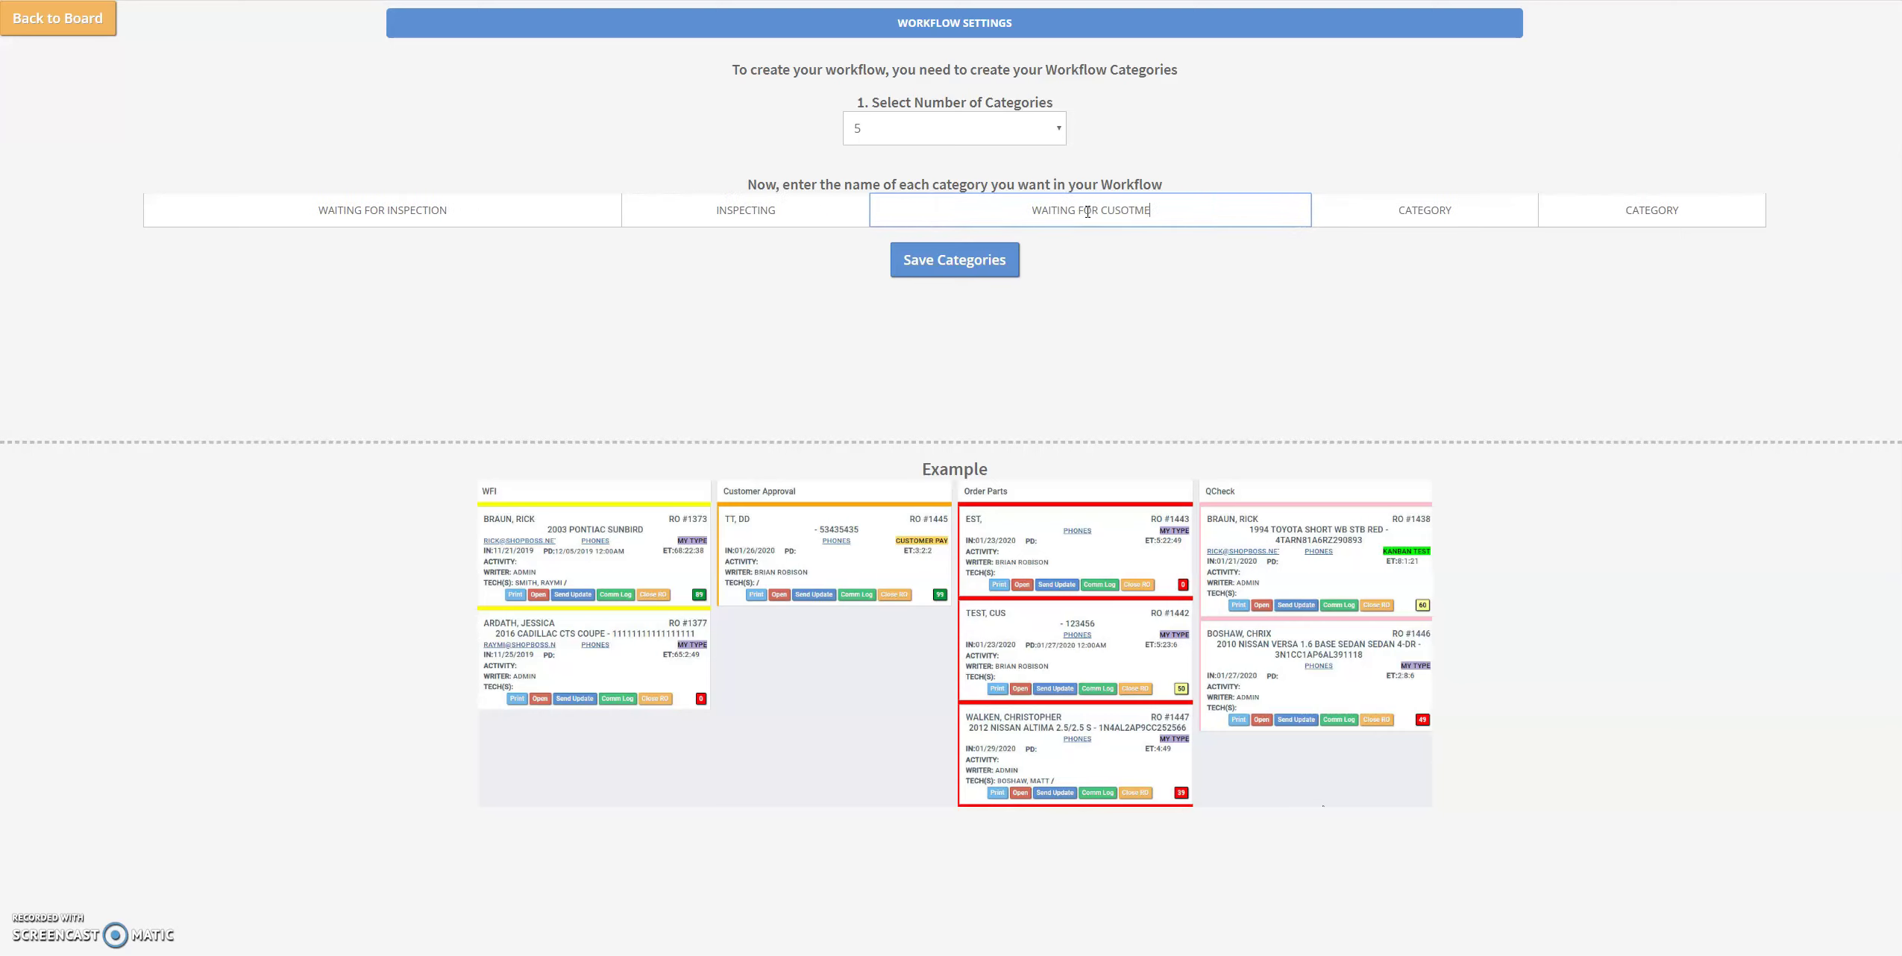
{"action": "type", "text": "OMER"}
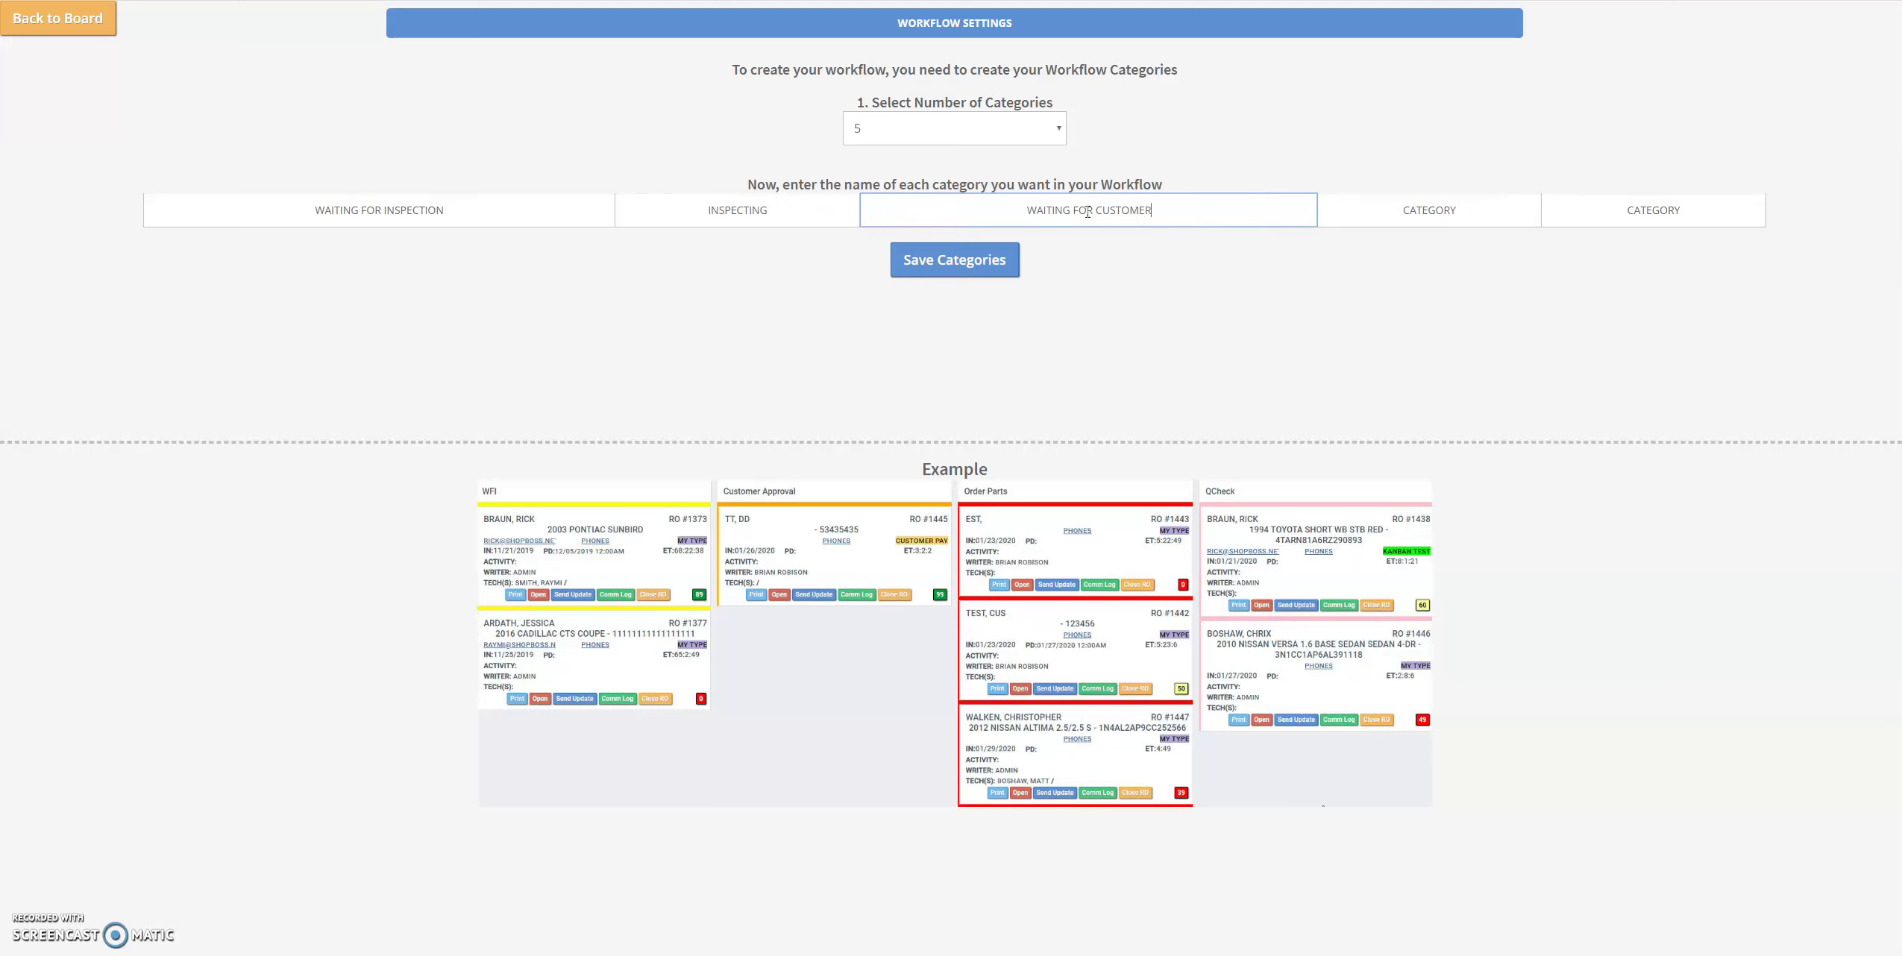
{"action": "double_click", "coordinate": [1402, 211]}
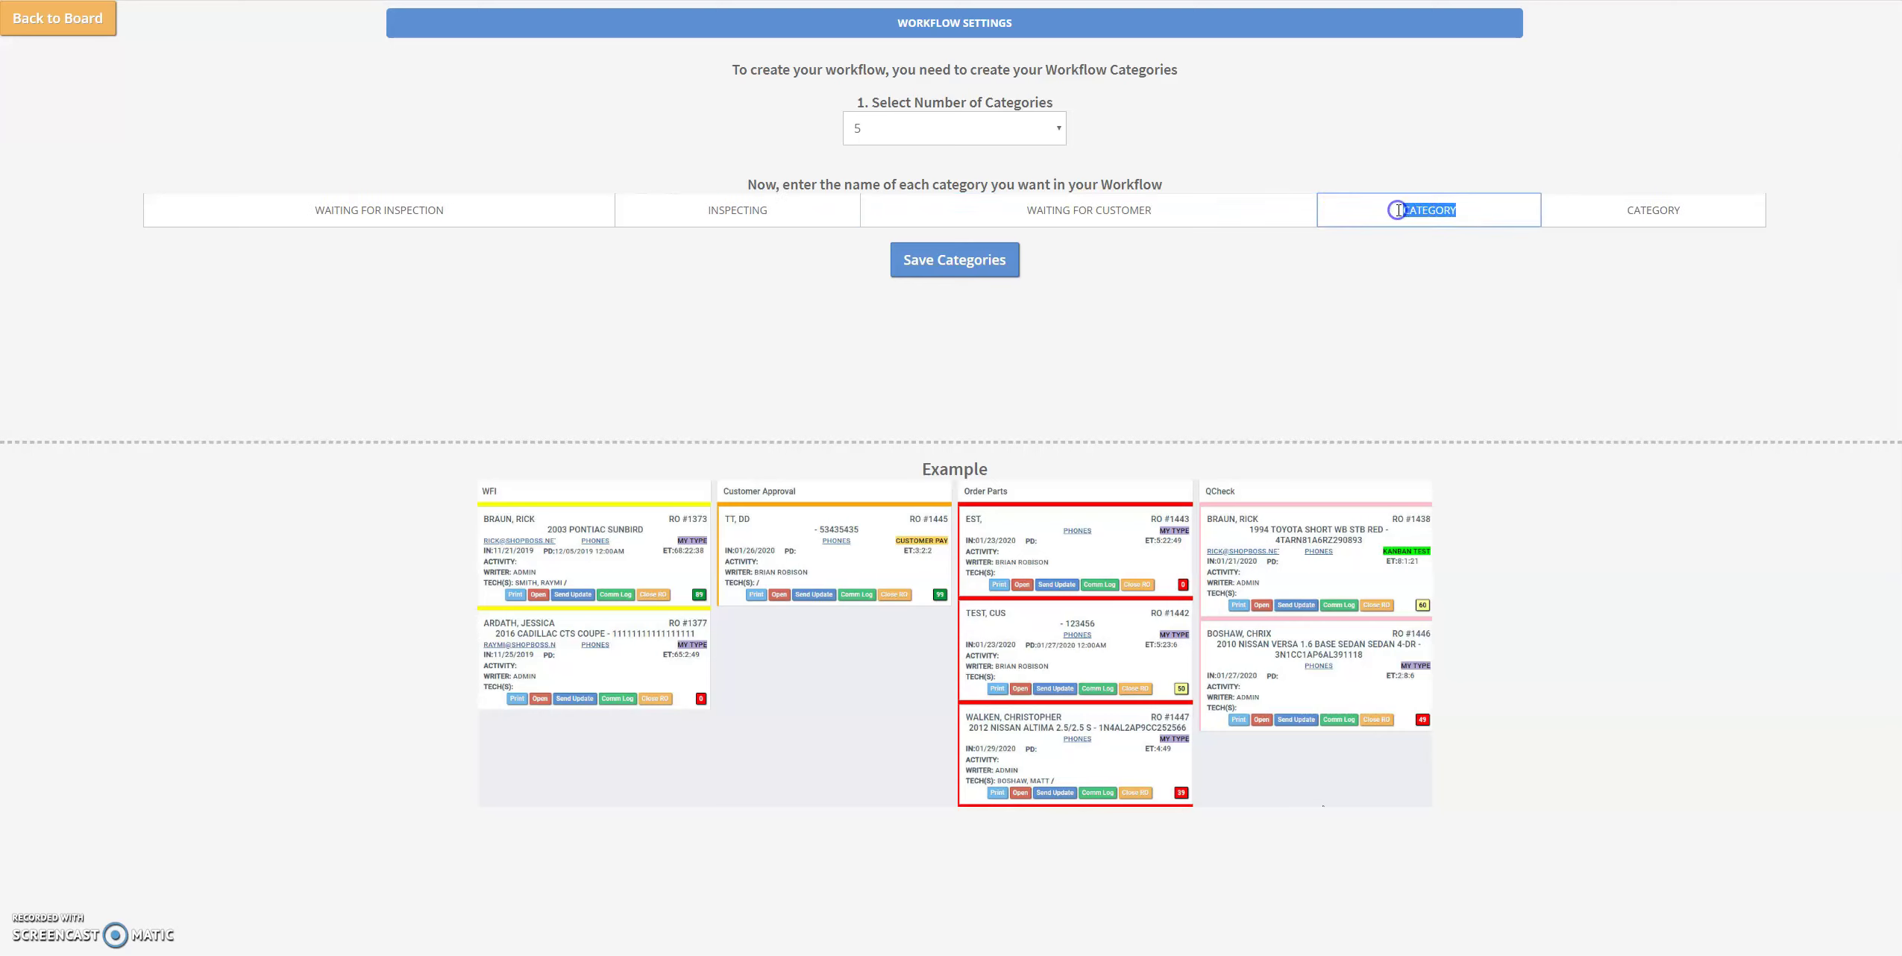
{"action": "type", "text": "ORDERING PARTS"}
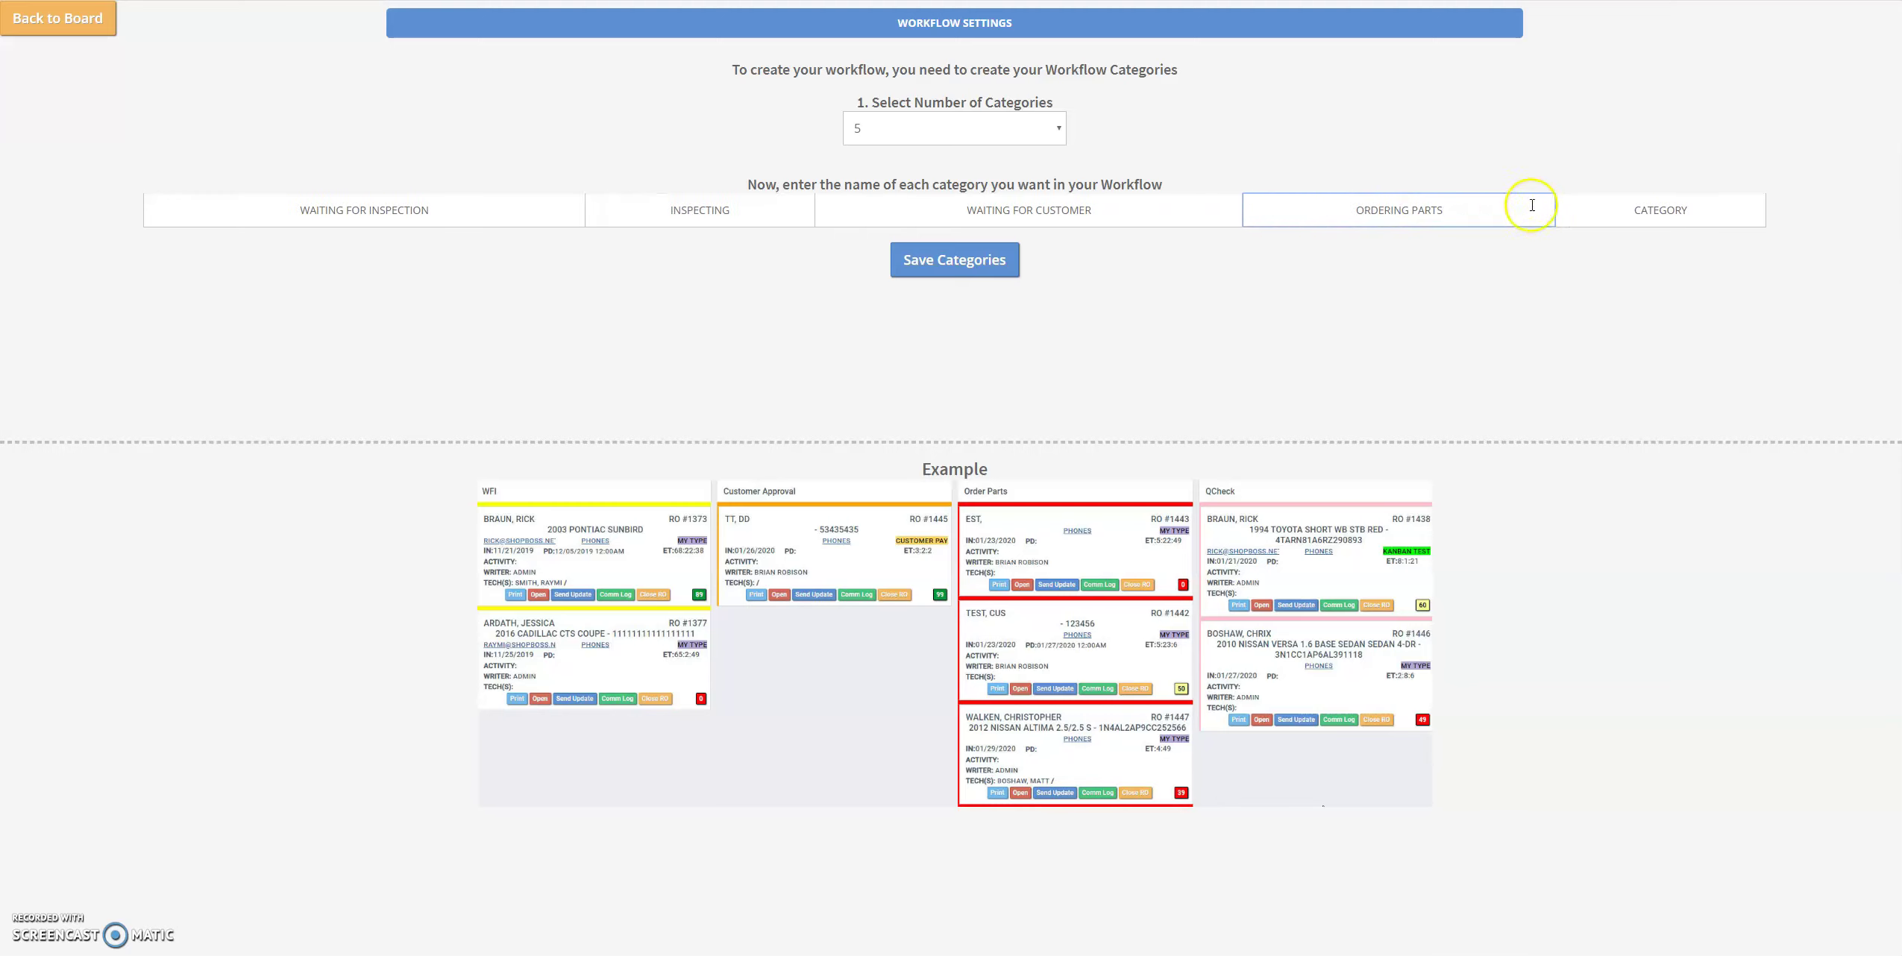
{"action": "left_click_drag", "start_coordinate": [1691, 210], "coordinate": [1652, 210]}
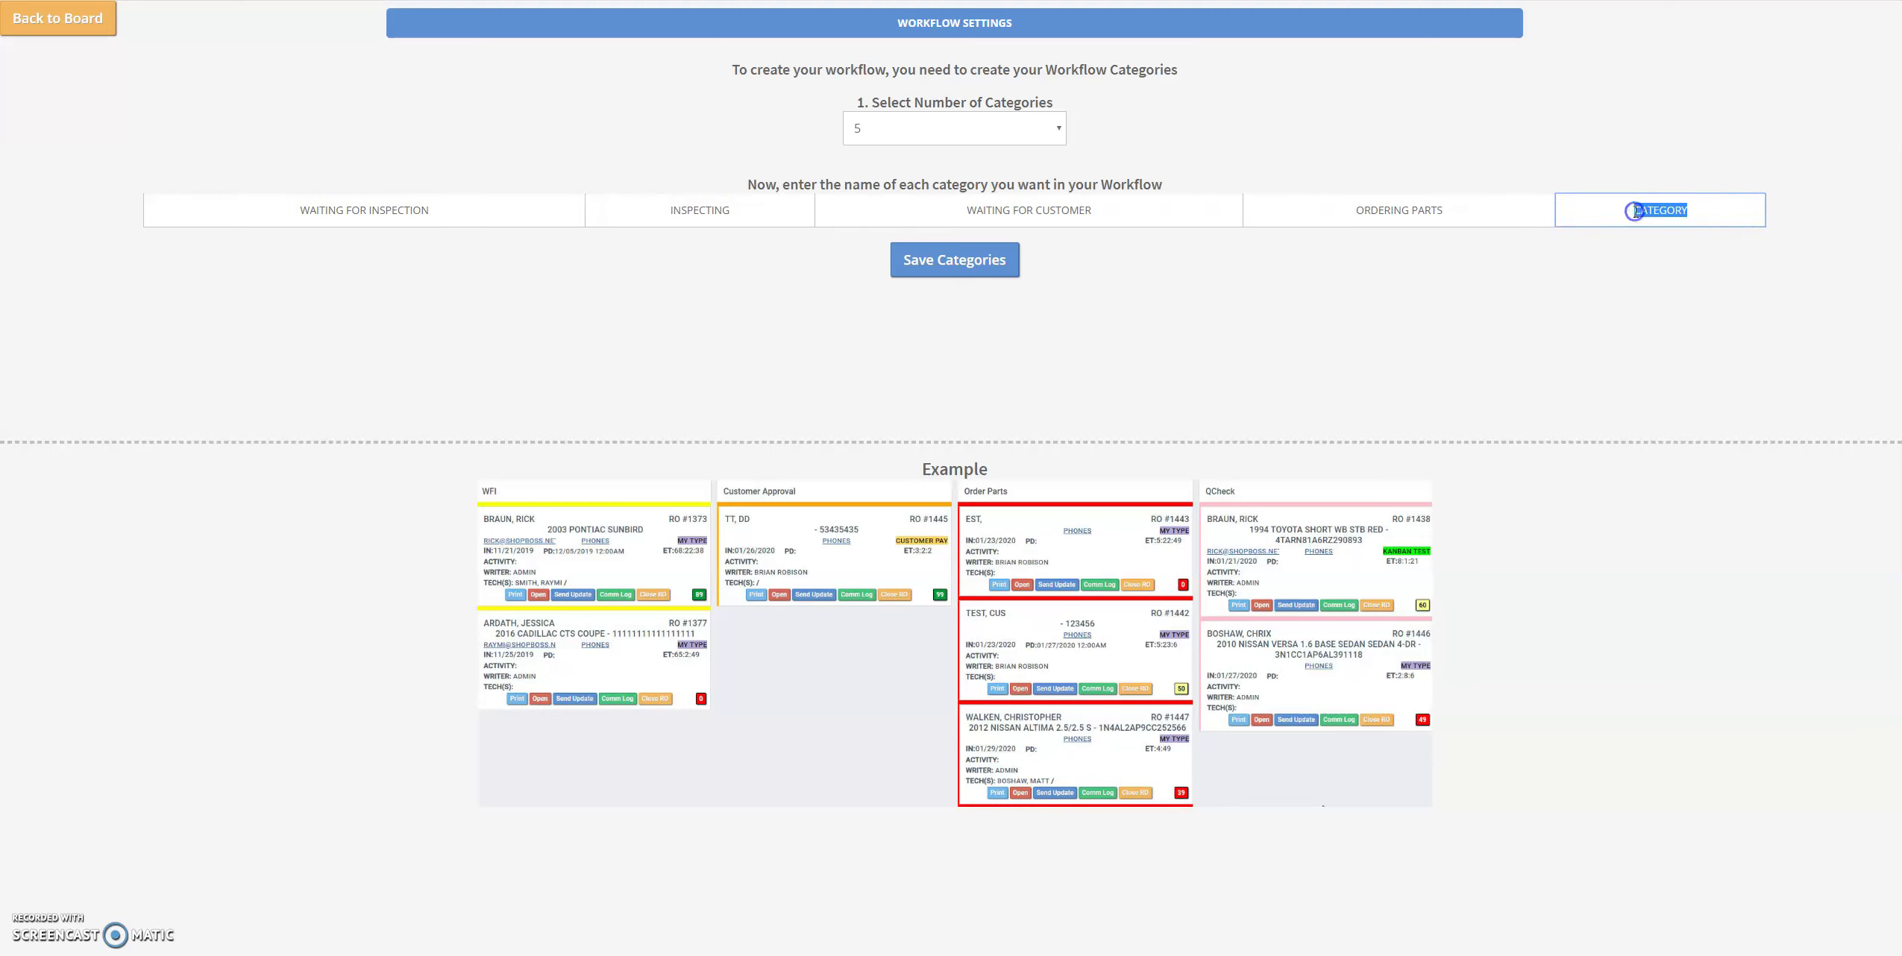
{"action": "type", "text": "TE"}
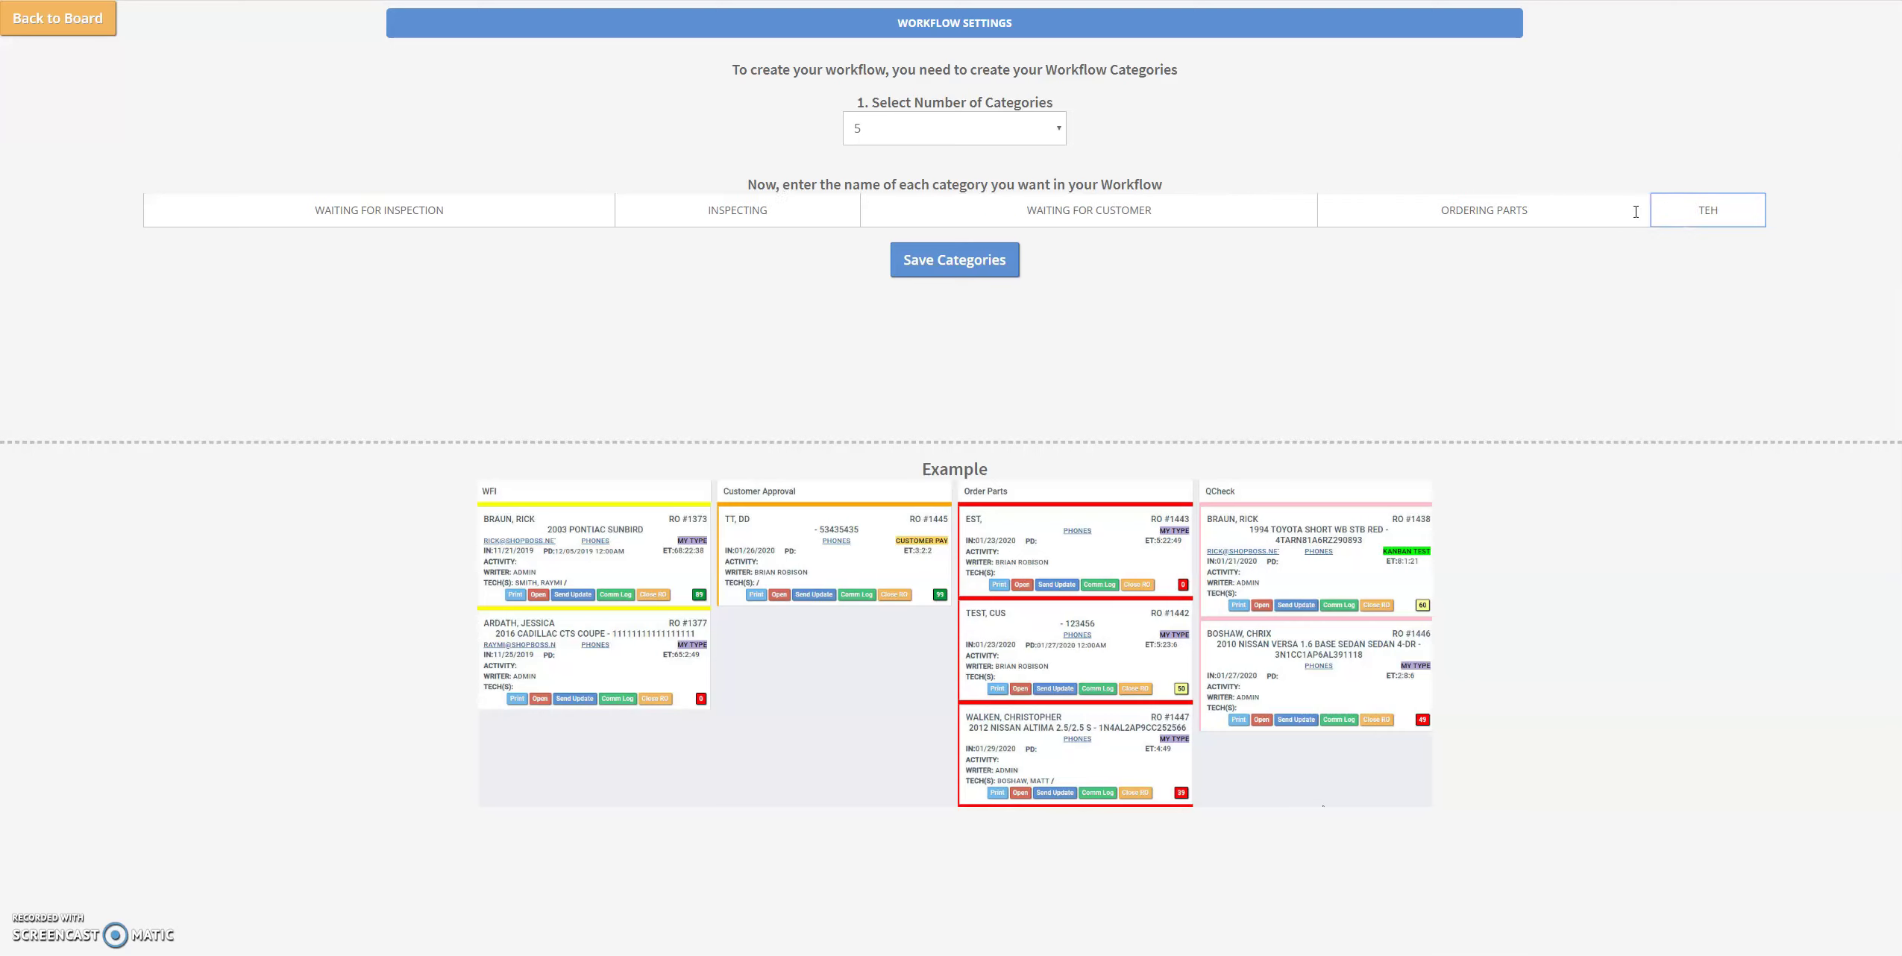
{"action": "type", "text": "CHNICI"}
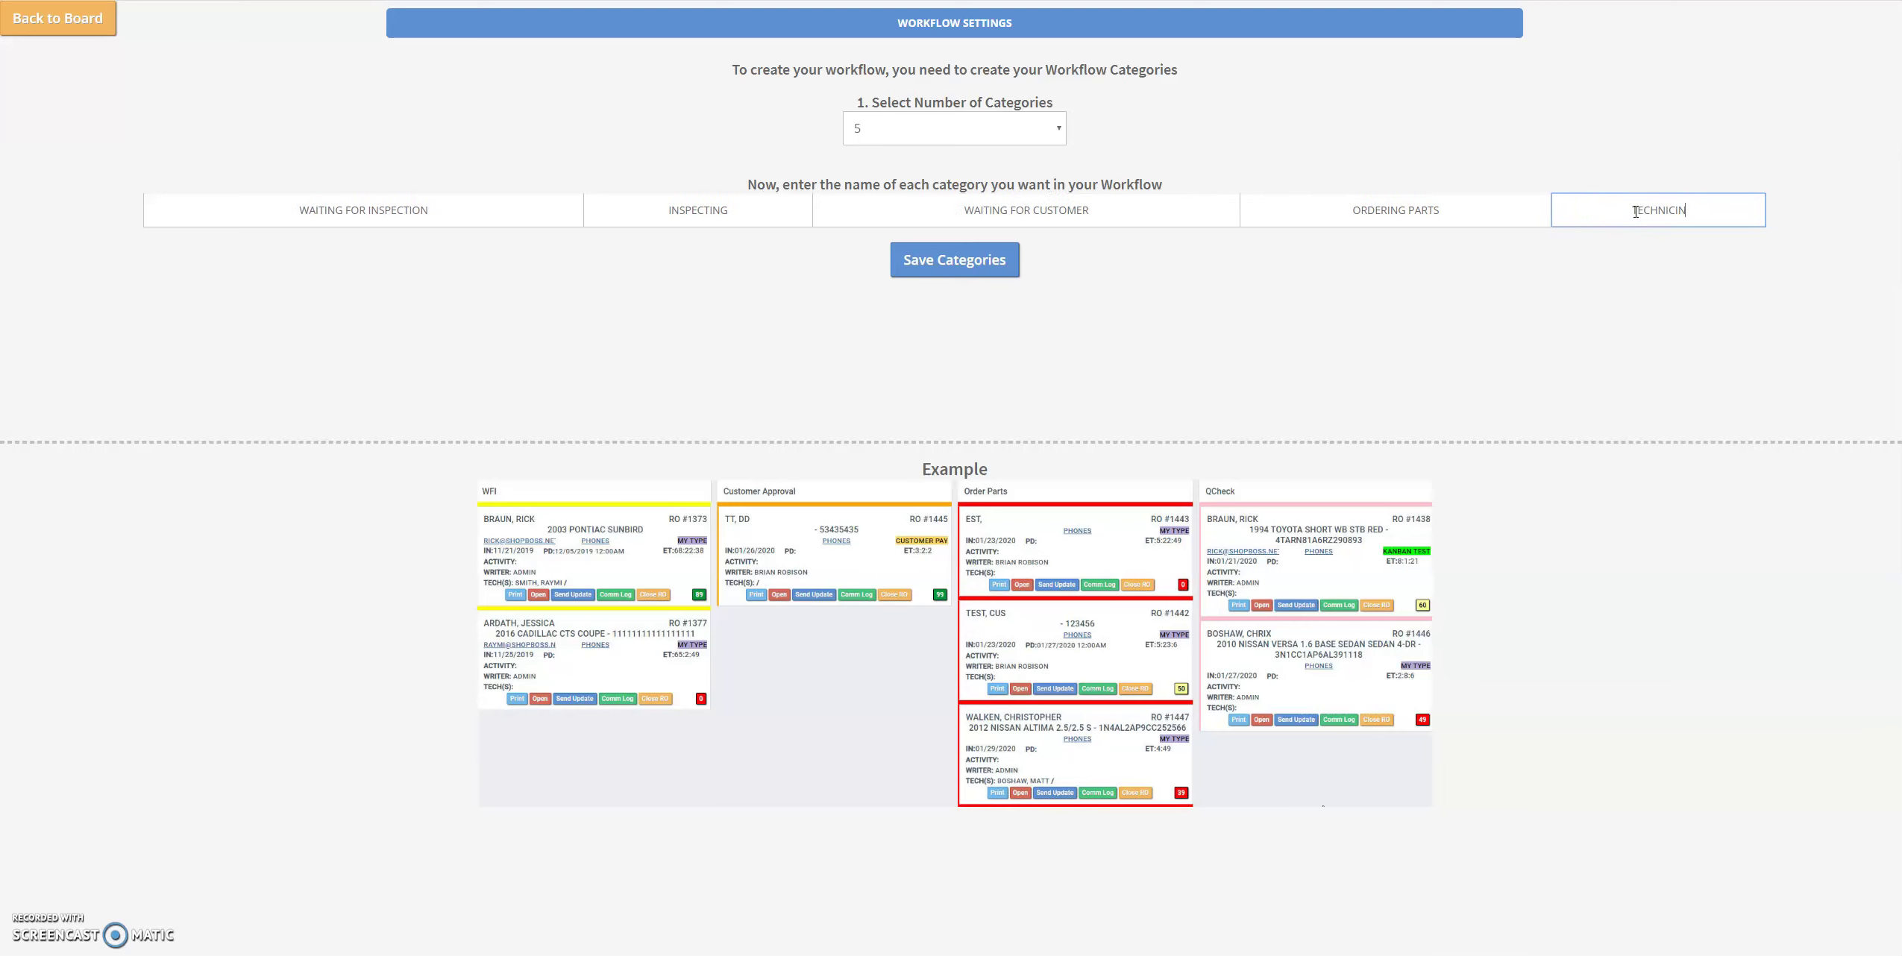
{"action": "type", "text": "AN"}
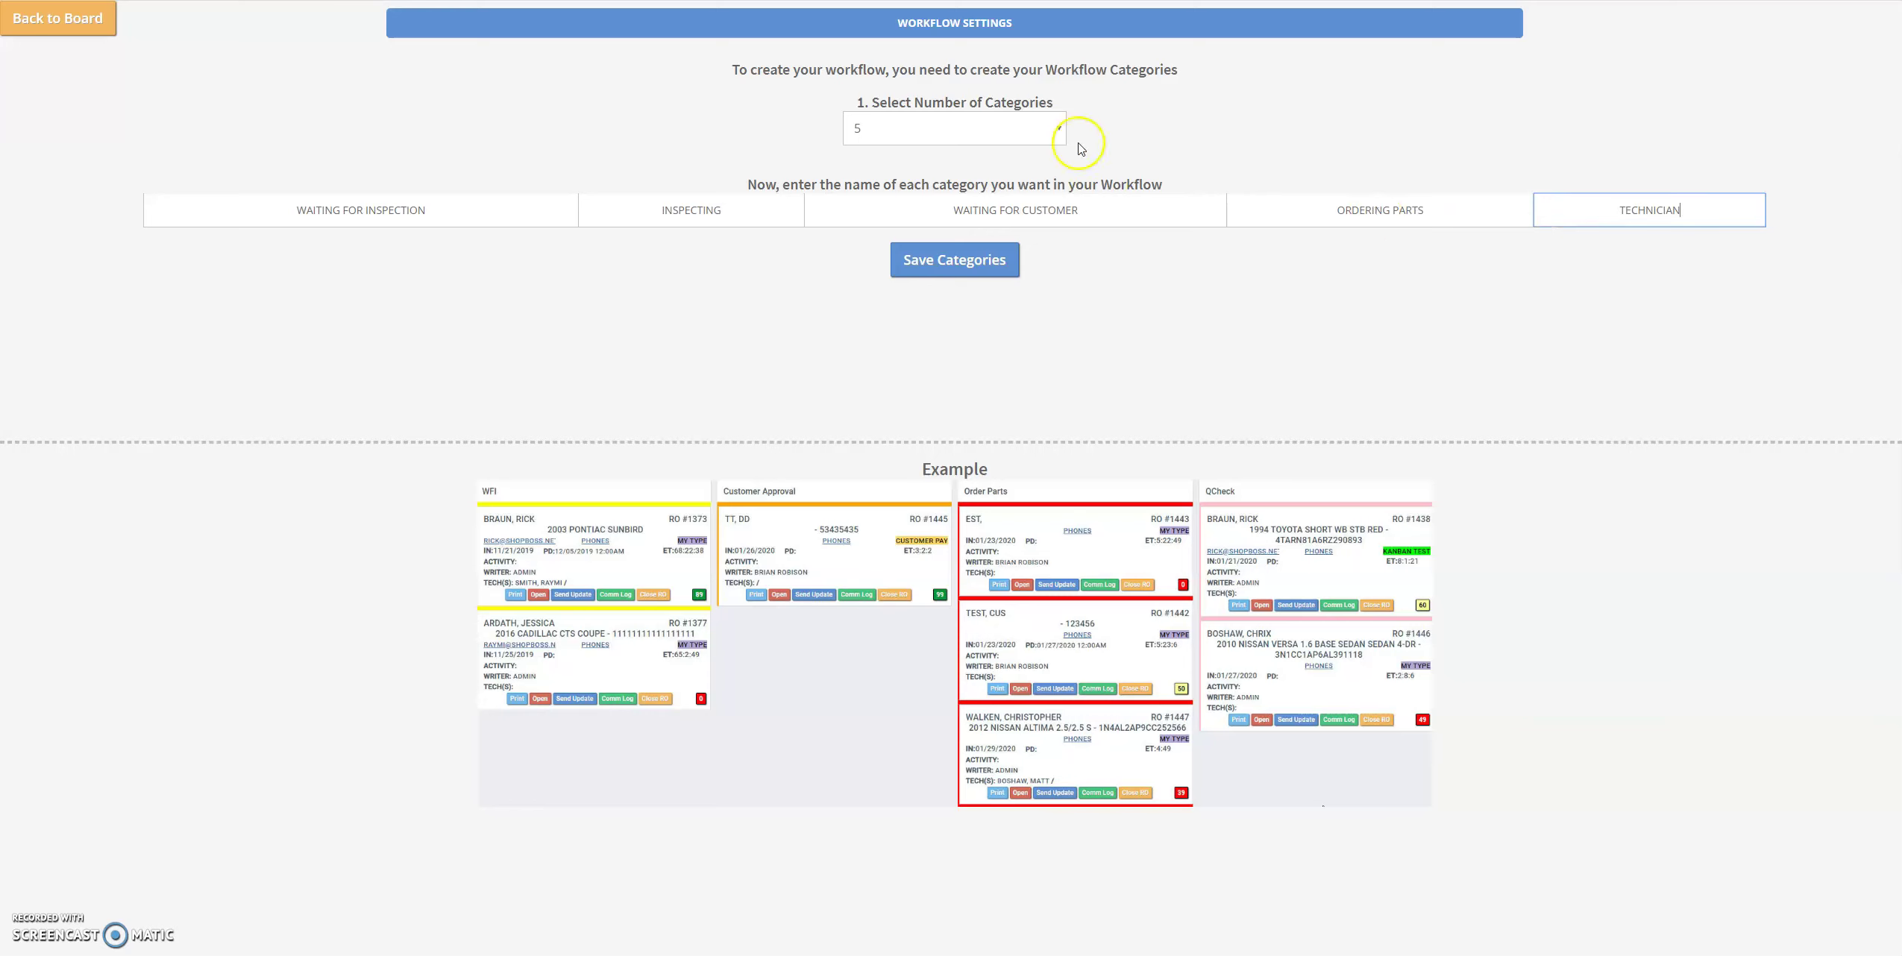
Raise the category count to six, name the sixth COMPLETE, and save the categories
{"action": "left_click", "coordinate": [958, 128]}
{"action": "left_click", "coordinate": [886, 258]}
{"action": "double_click", "coordinate": [1634, 209]}
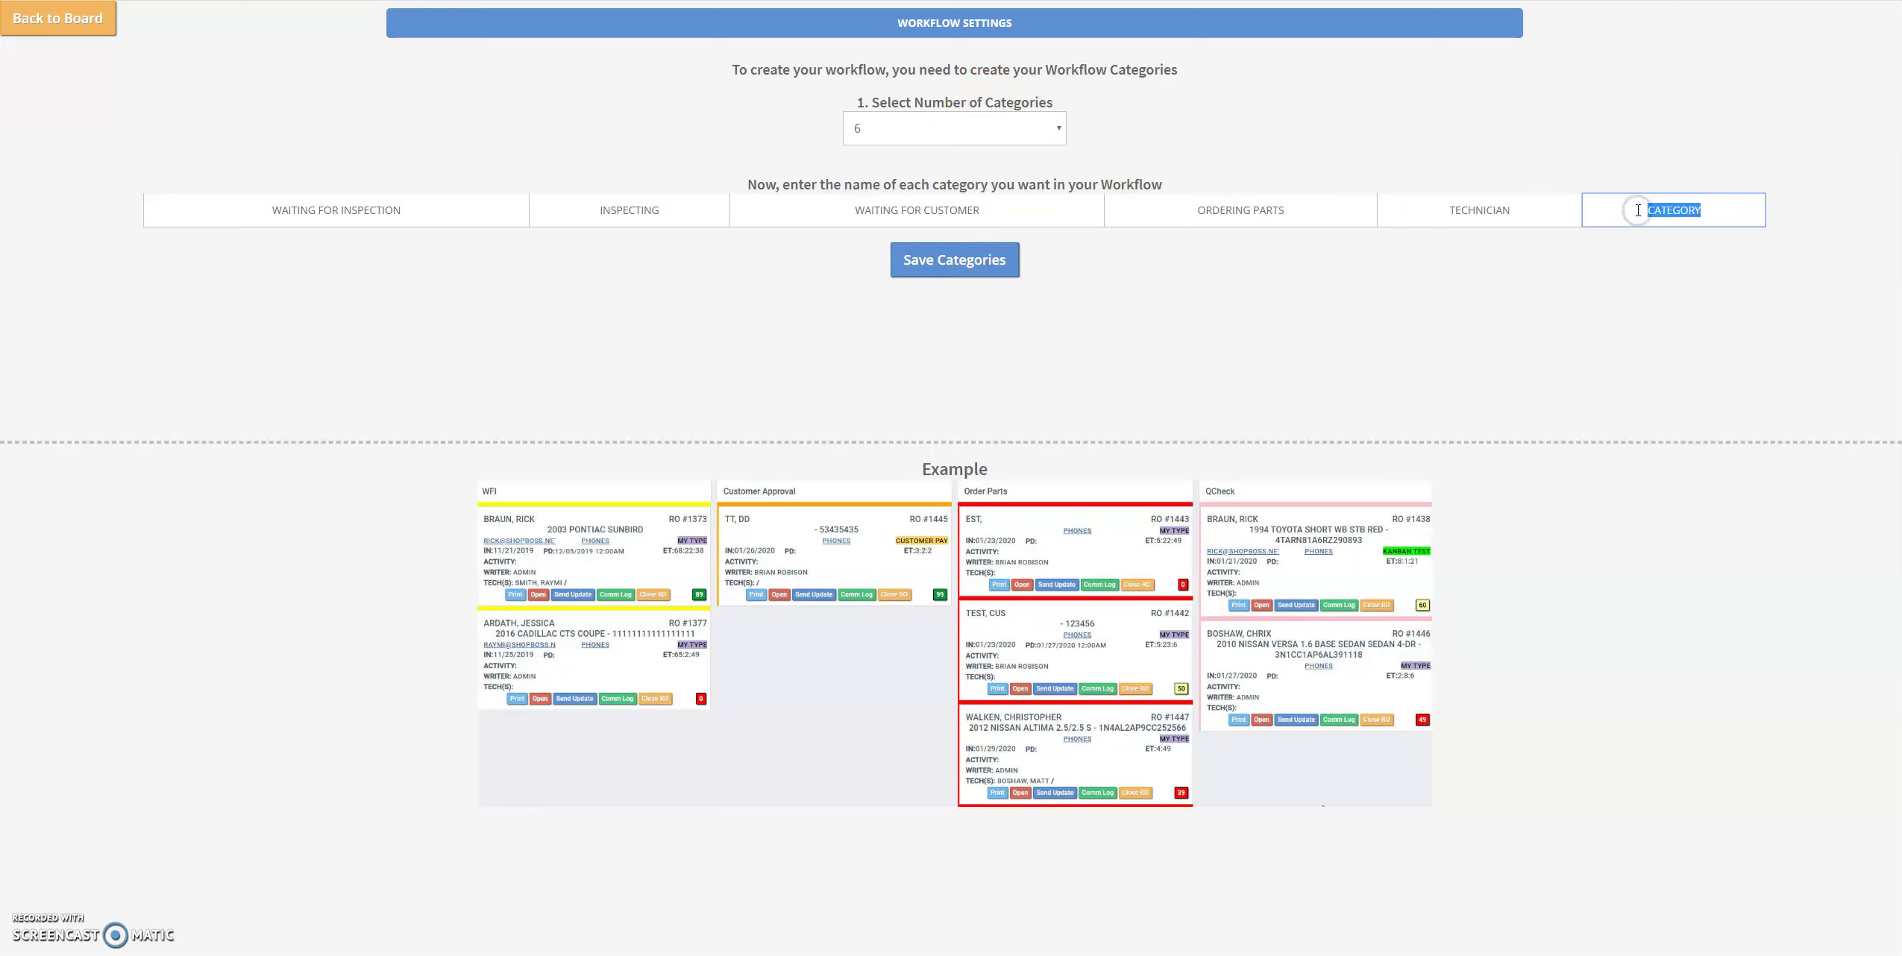
{"action": "type", "text": "COMPLET"}
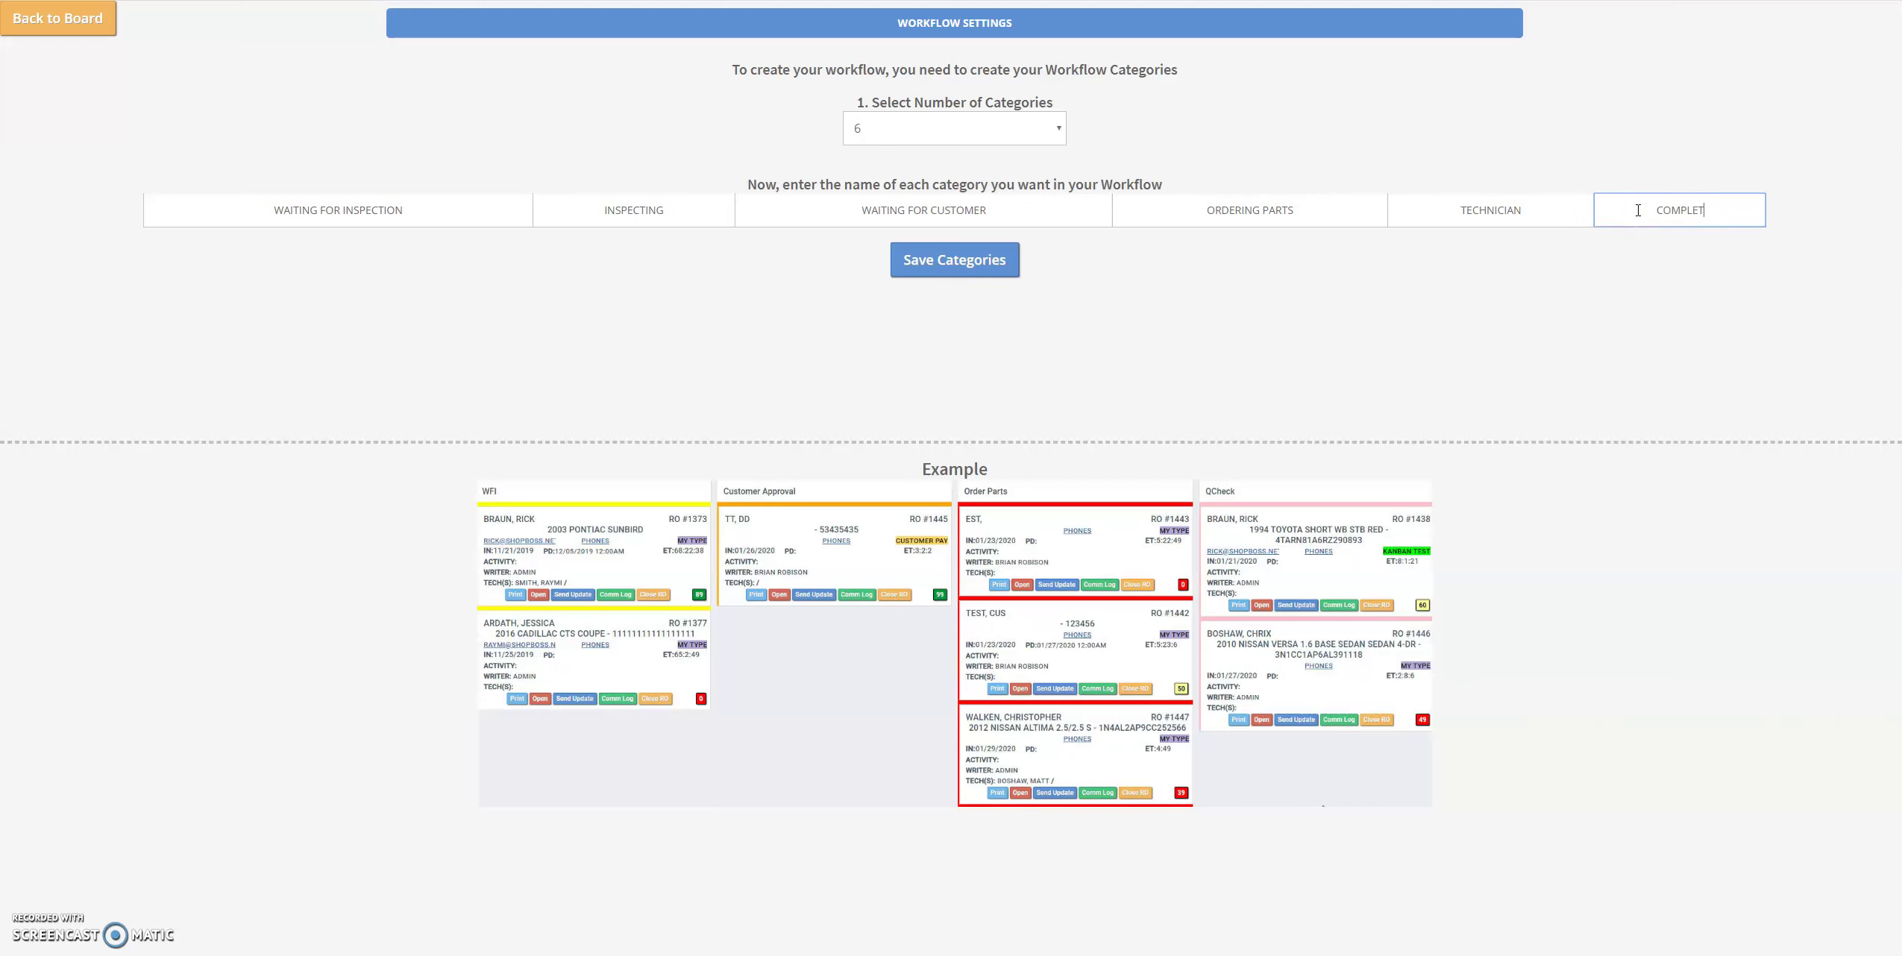
{"action": "type", "text": "E"}
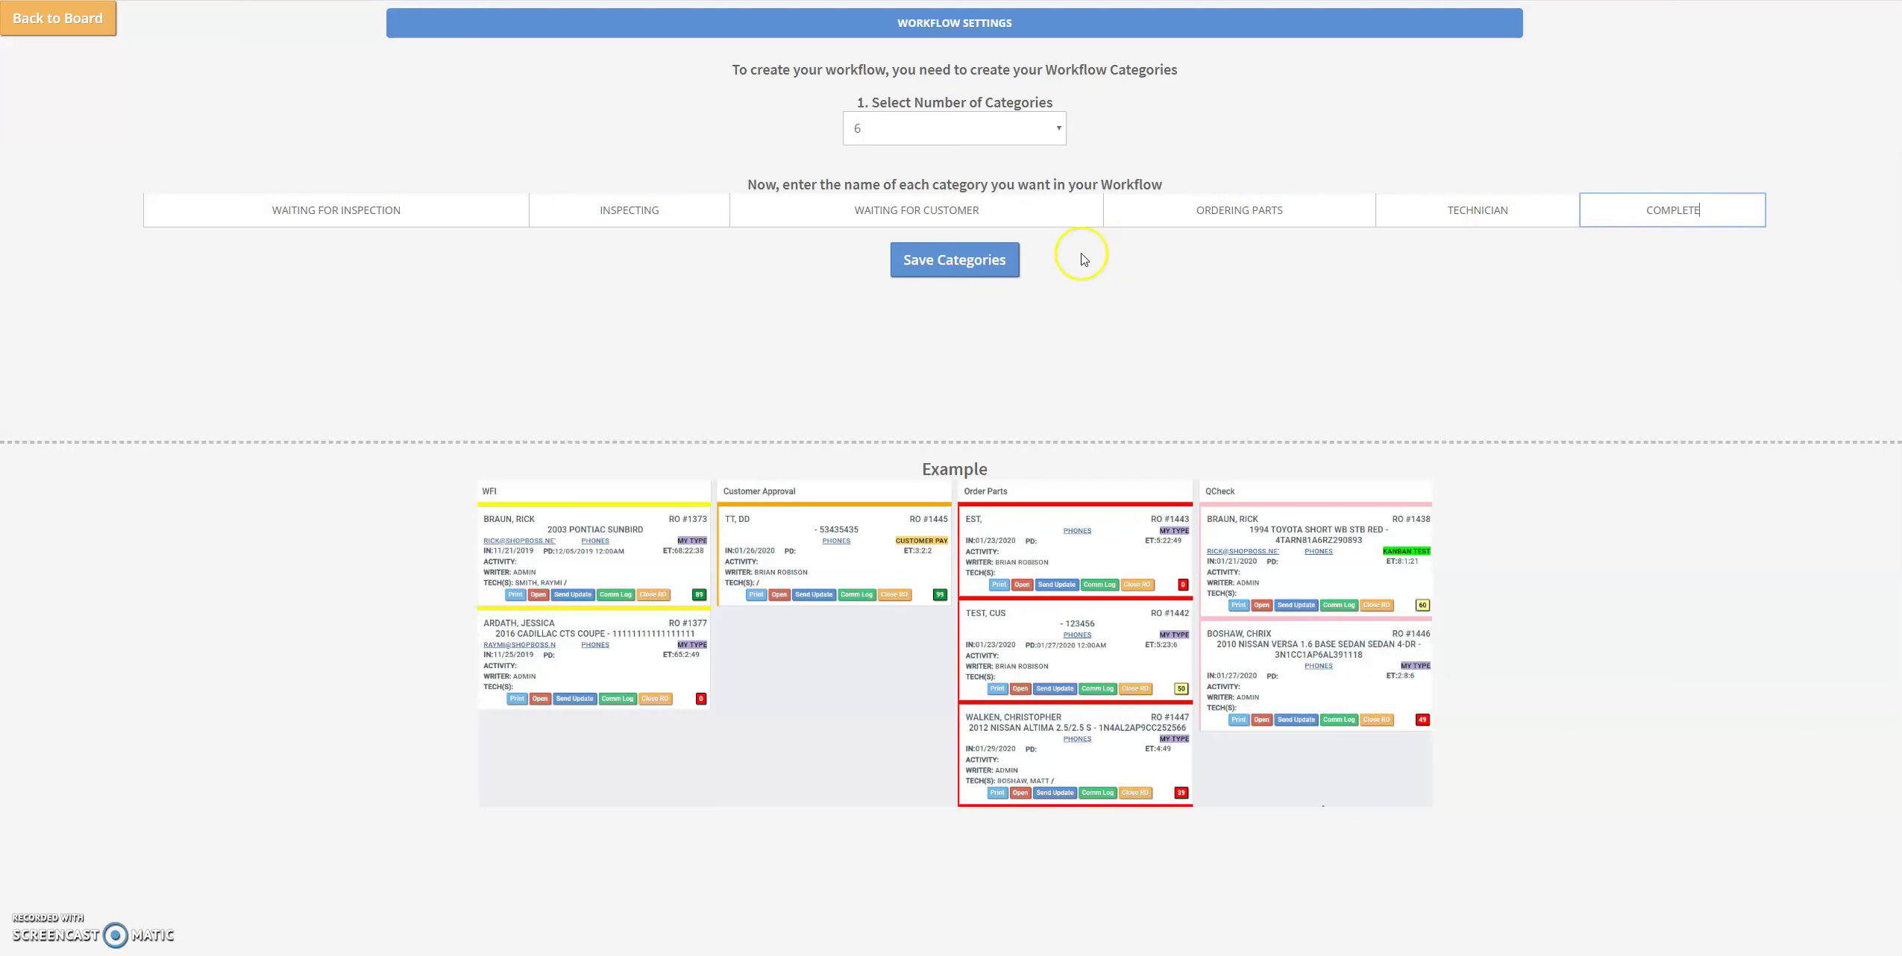
{"action": "left_click", "coordinate": [973, 261]}
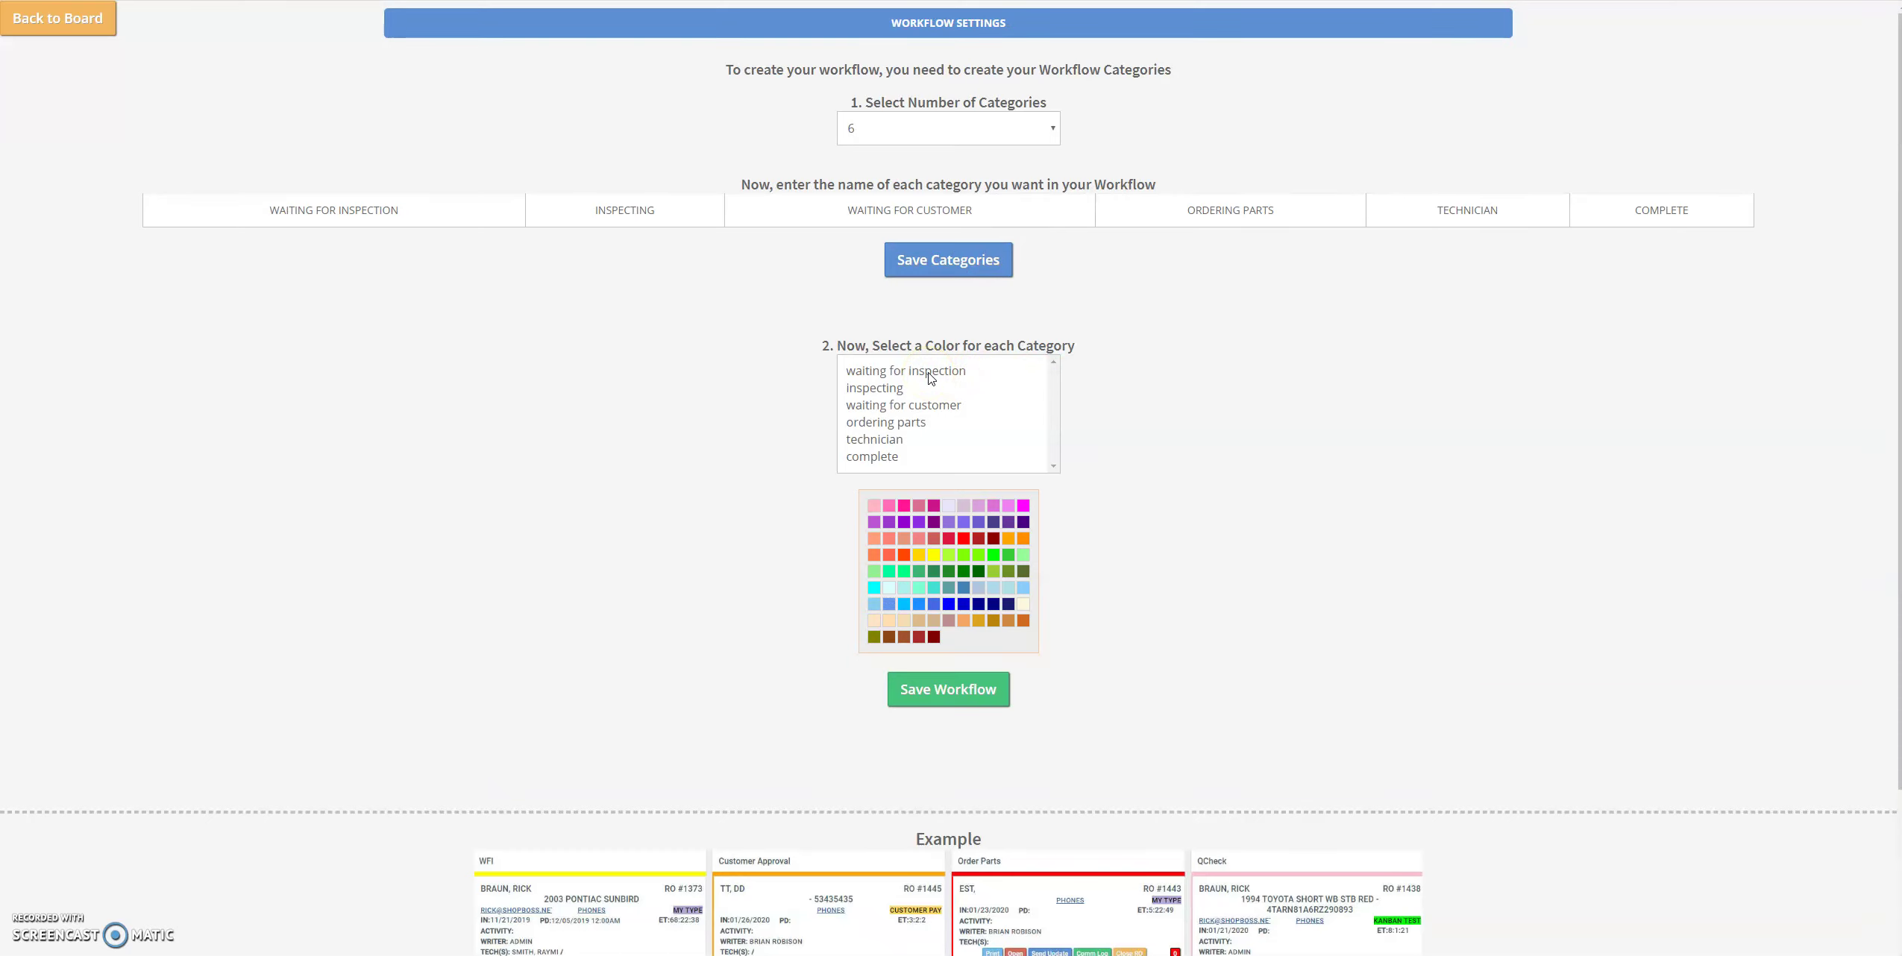
Colour WAITING FOR INSPECTION deep pink, INSPECTING purple and WAITING FOR CUSTOMER red
{"action": "left_click", "coordinate": [944, 378]}
{"action": "left_click", "coordinate": [954, 372]}
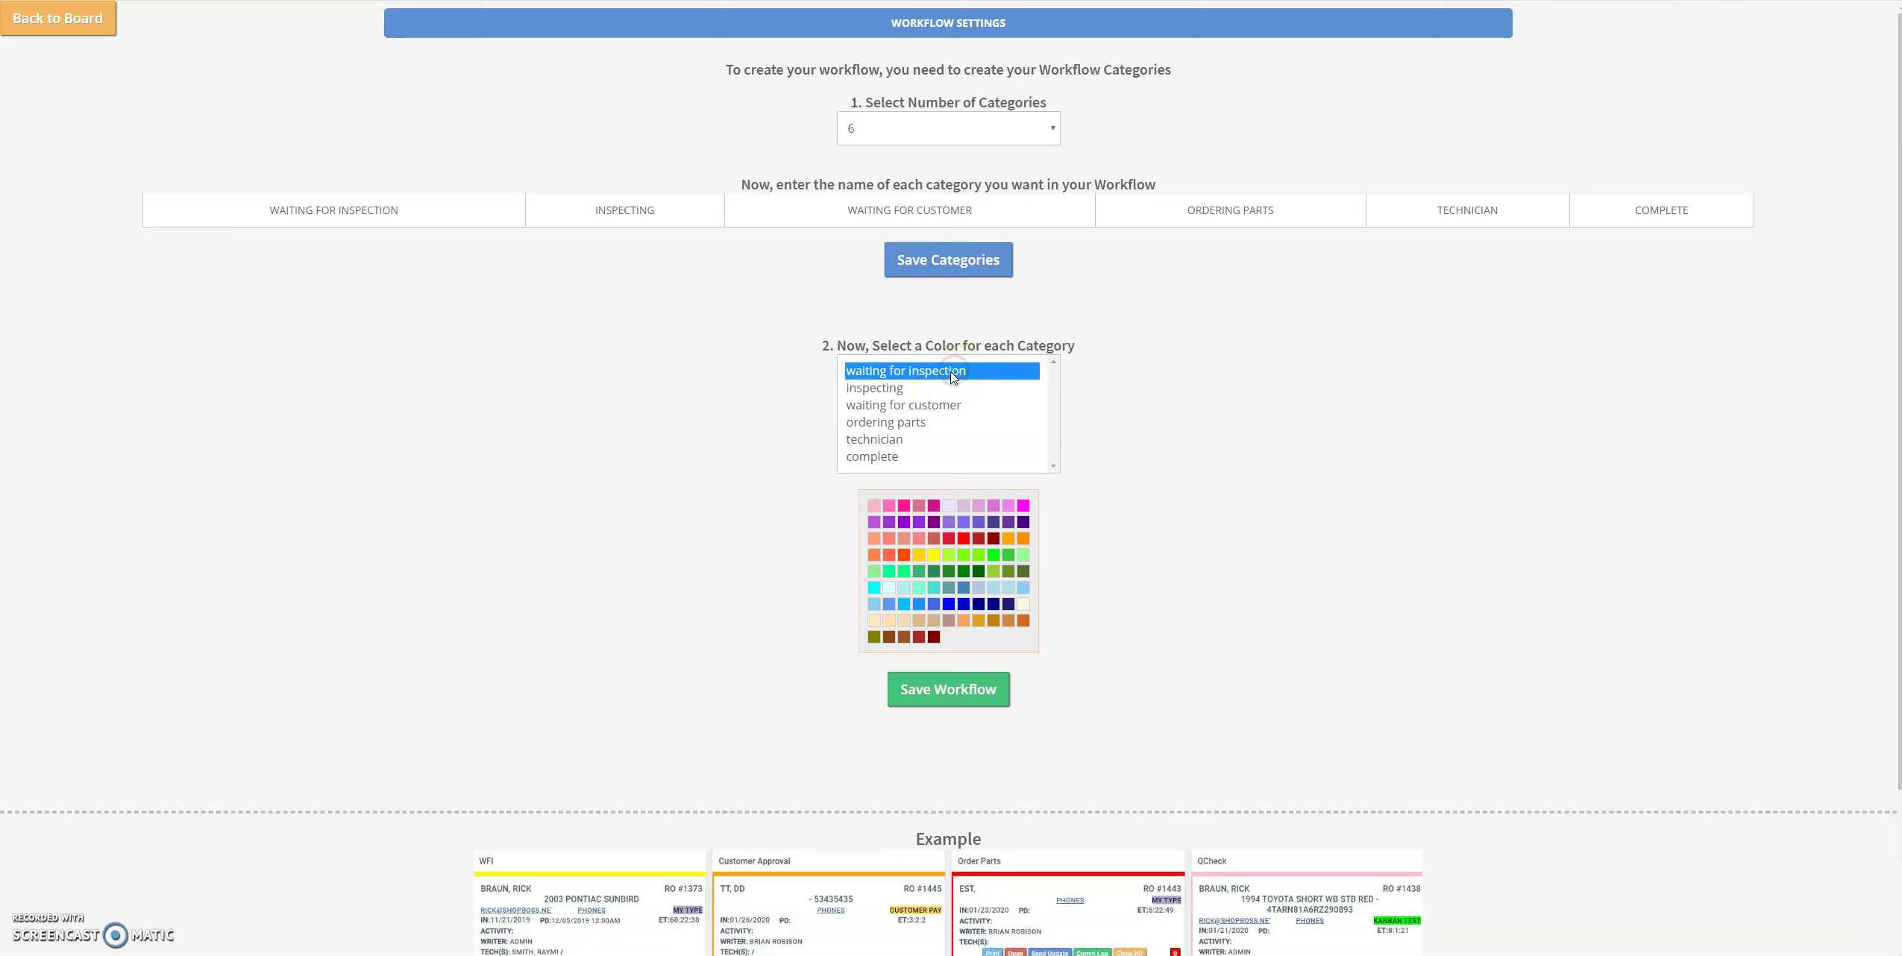
{"action": "left_click", "coordinate": [895, 509]}
{"action": "left_click", "coordinate": [902, 508]}
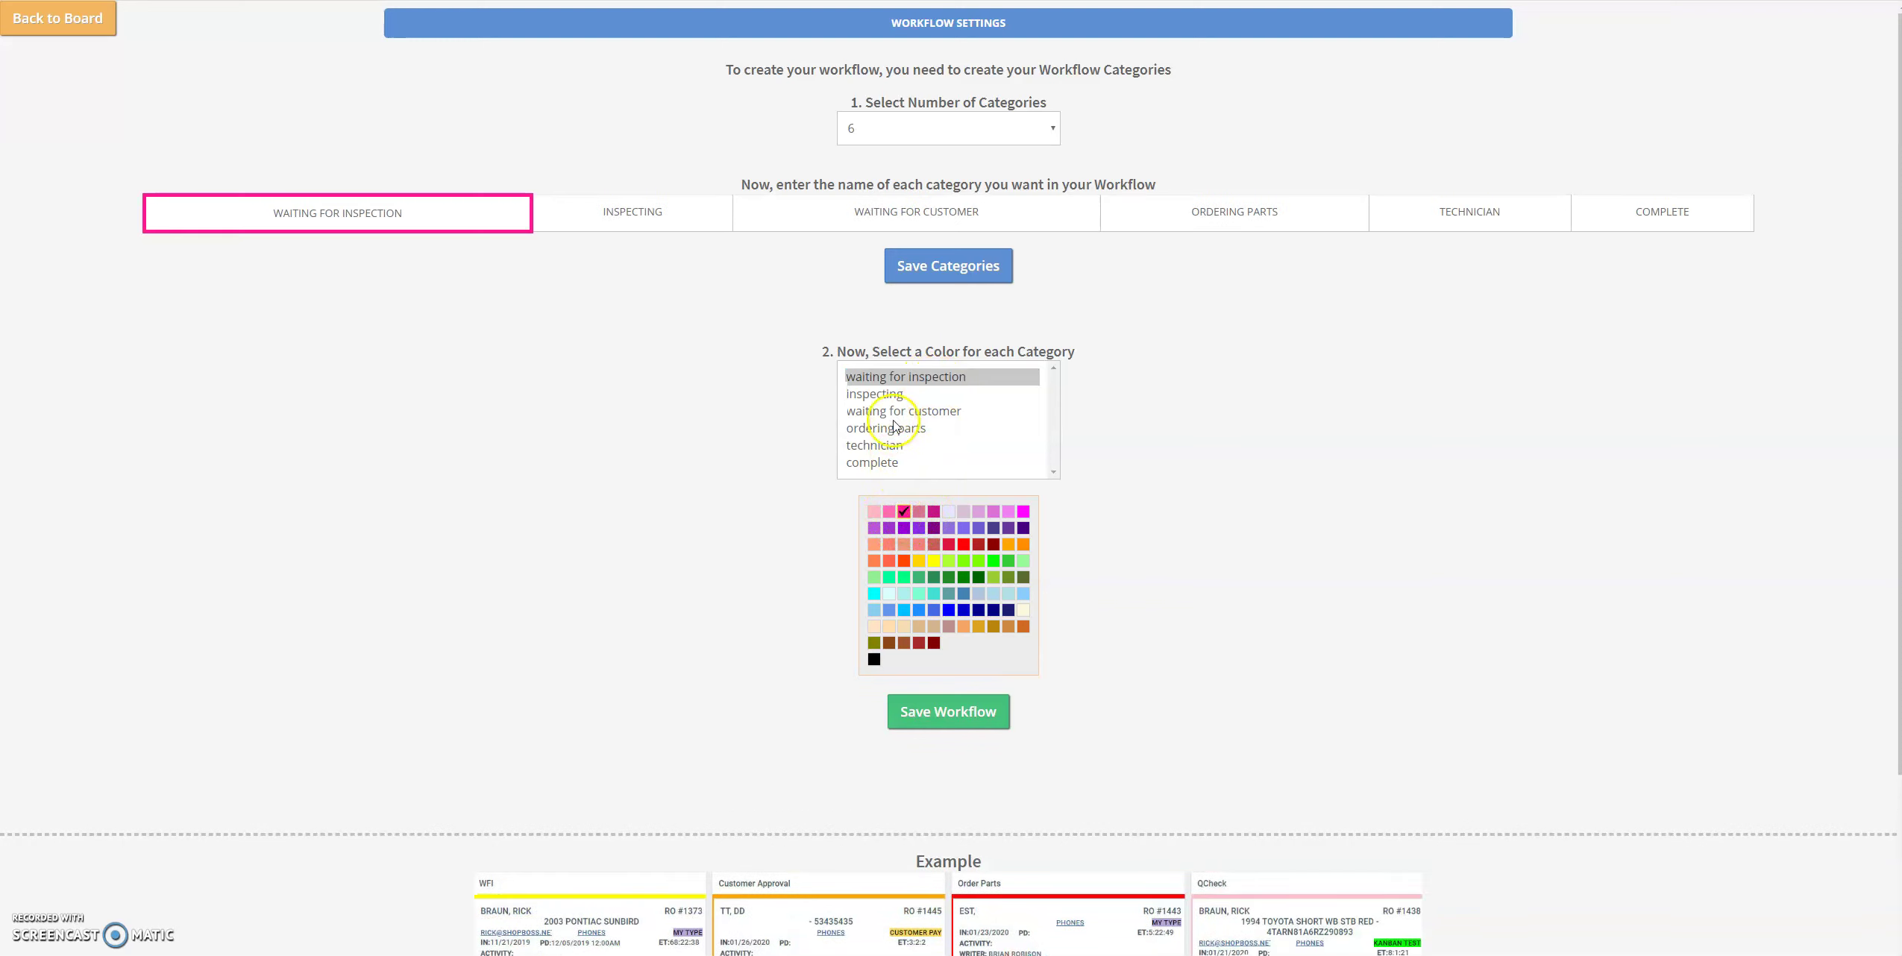
{"action": "left_click", "coordinate": [895, 395]}
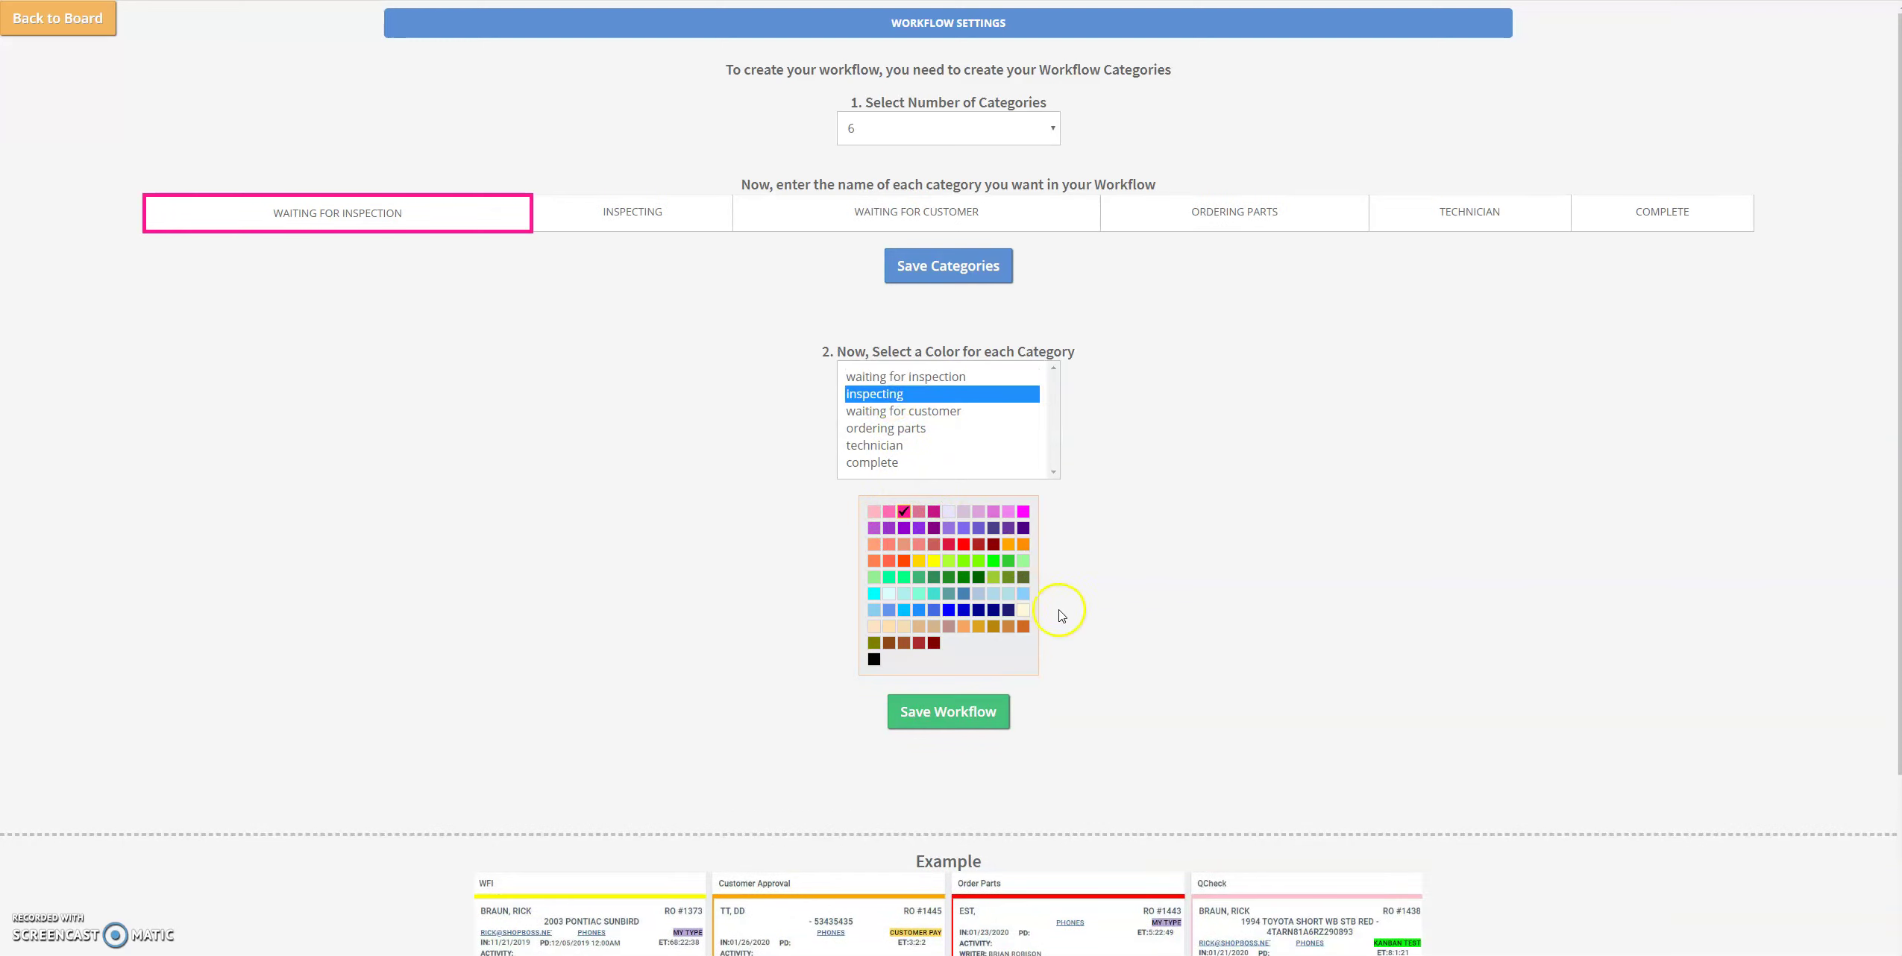
{"action": "left_click", "coordinate": [873, 527]}
{"action": "left_click", "coordinate": [915, 412]}
{"action": "left_click", "coordinate": [963, 544]}
Colour ORDERING PARTS green, TECHNICIAN blue and COMPLETE orange, then save the workflow
{"action": "left_click", "coordinate": [916, 428]}
{"action": "left_click", "coordinate": [1008, 560]}
{"action": "left_click", "coordinate": [899, 445]}
{"action": "left_click", "coordinate": [905, 611]}
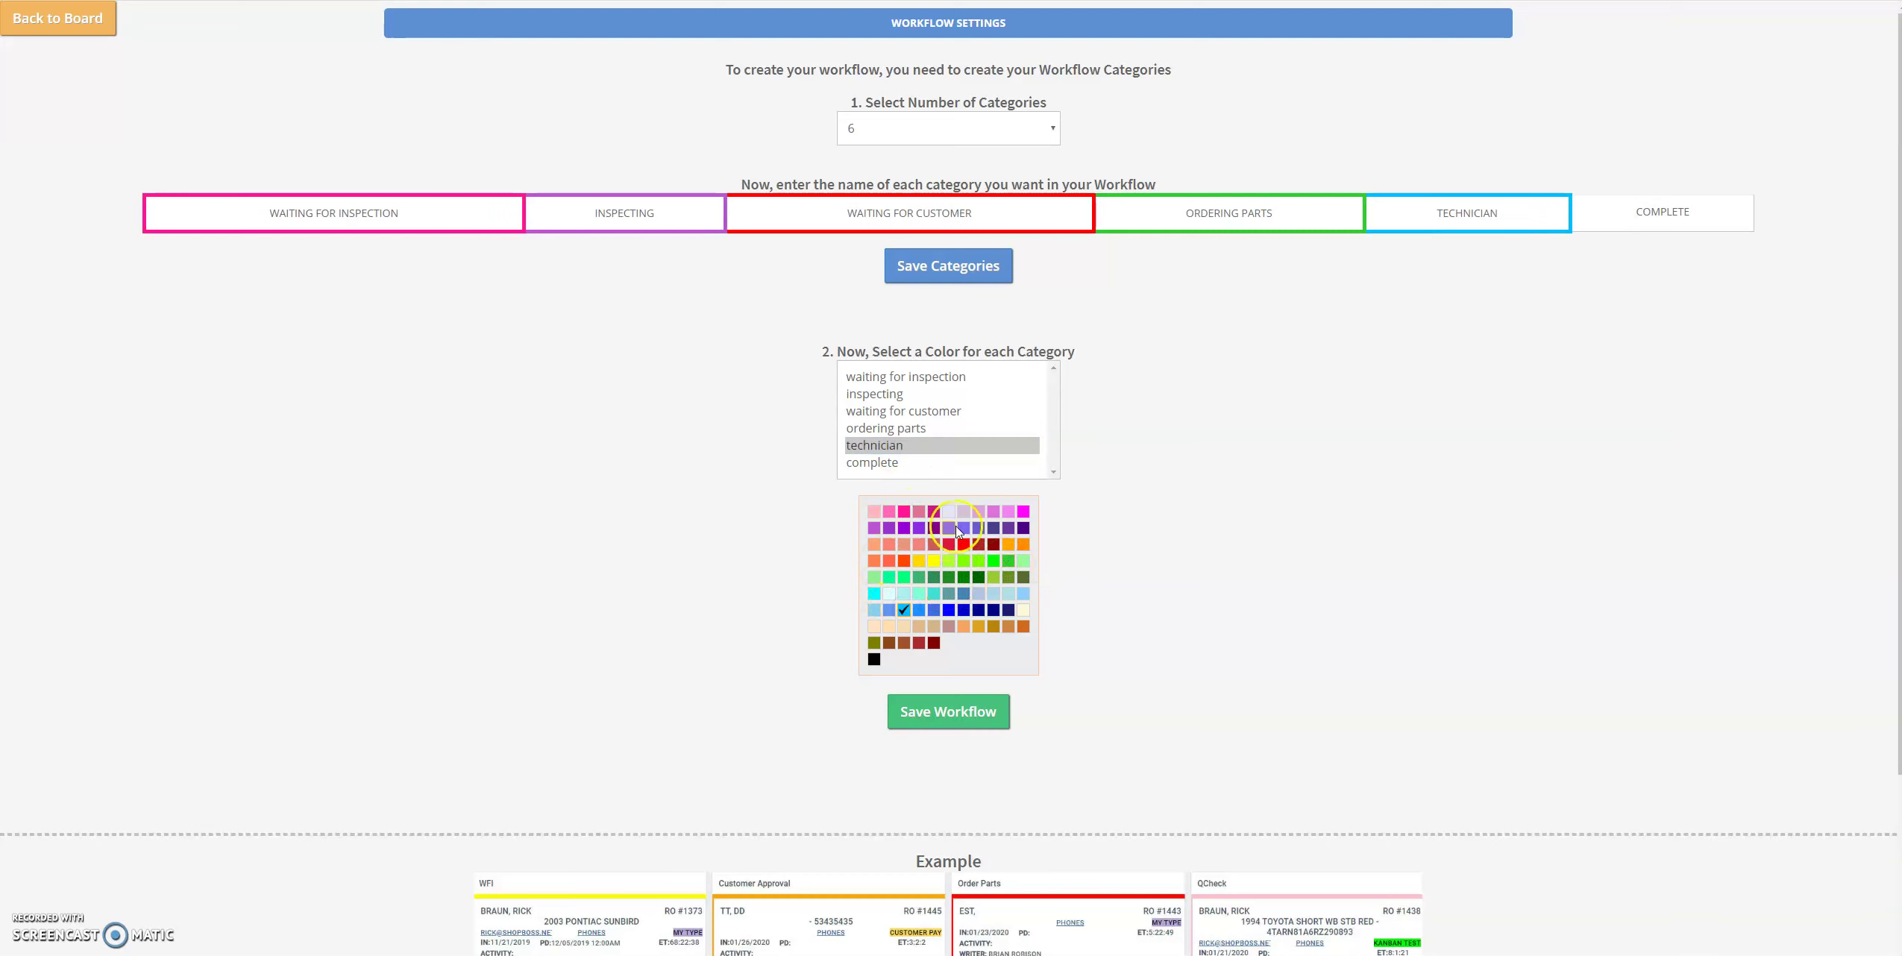
{"action": "left_click", "coordinate": [902, 464]}
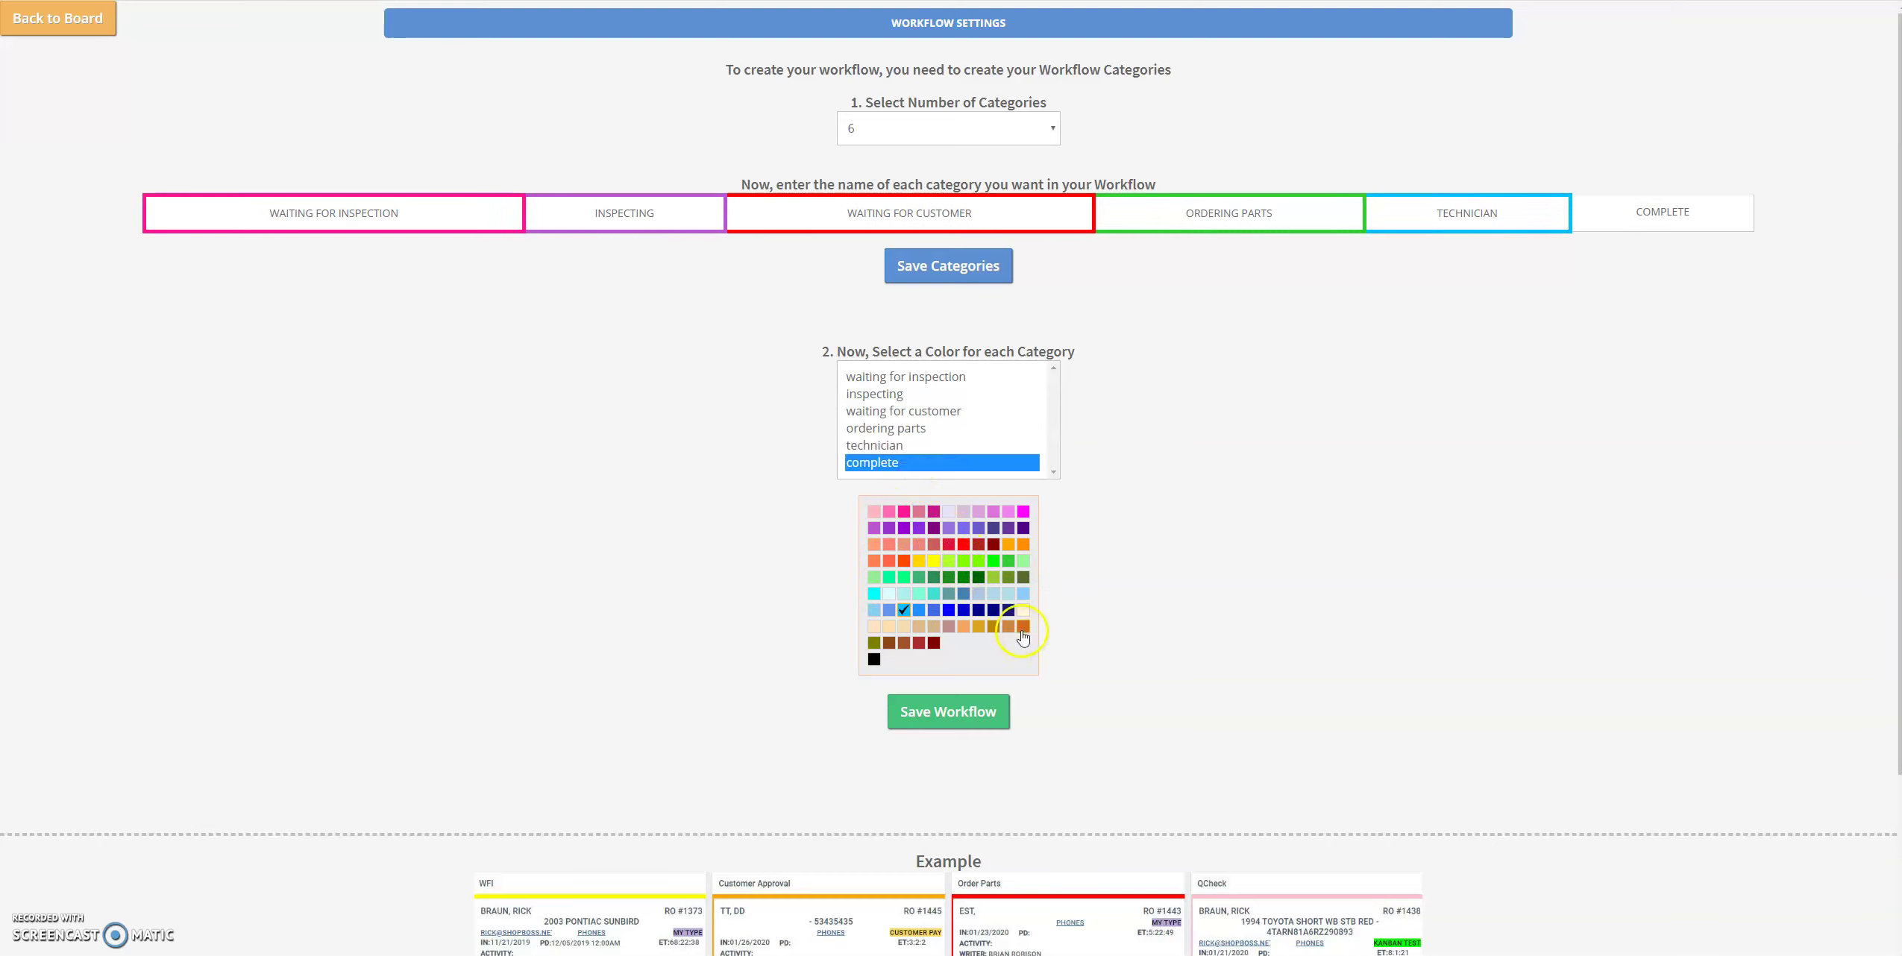
{"action": "left_click", "coordinate": [1021, 628]}
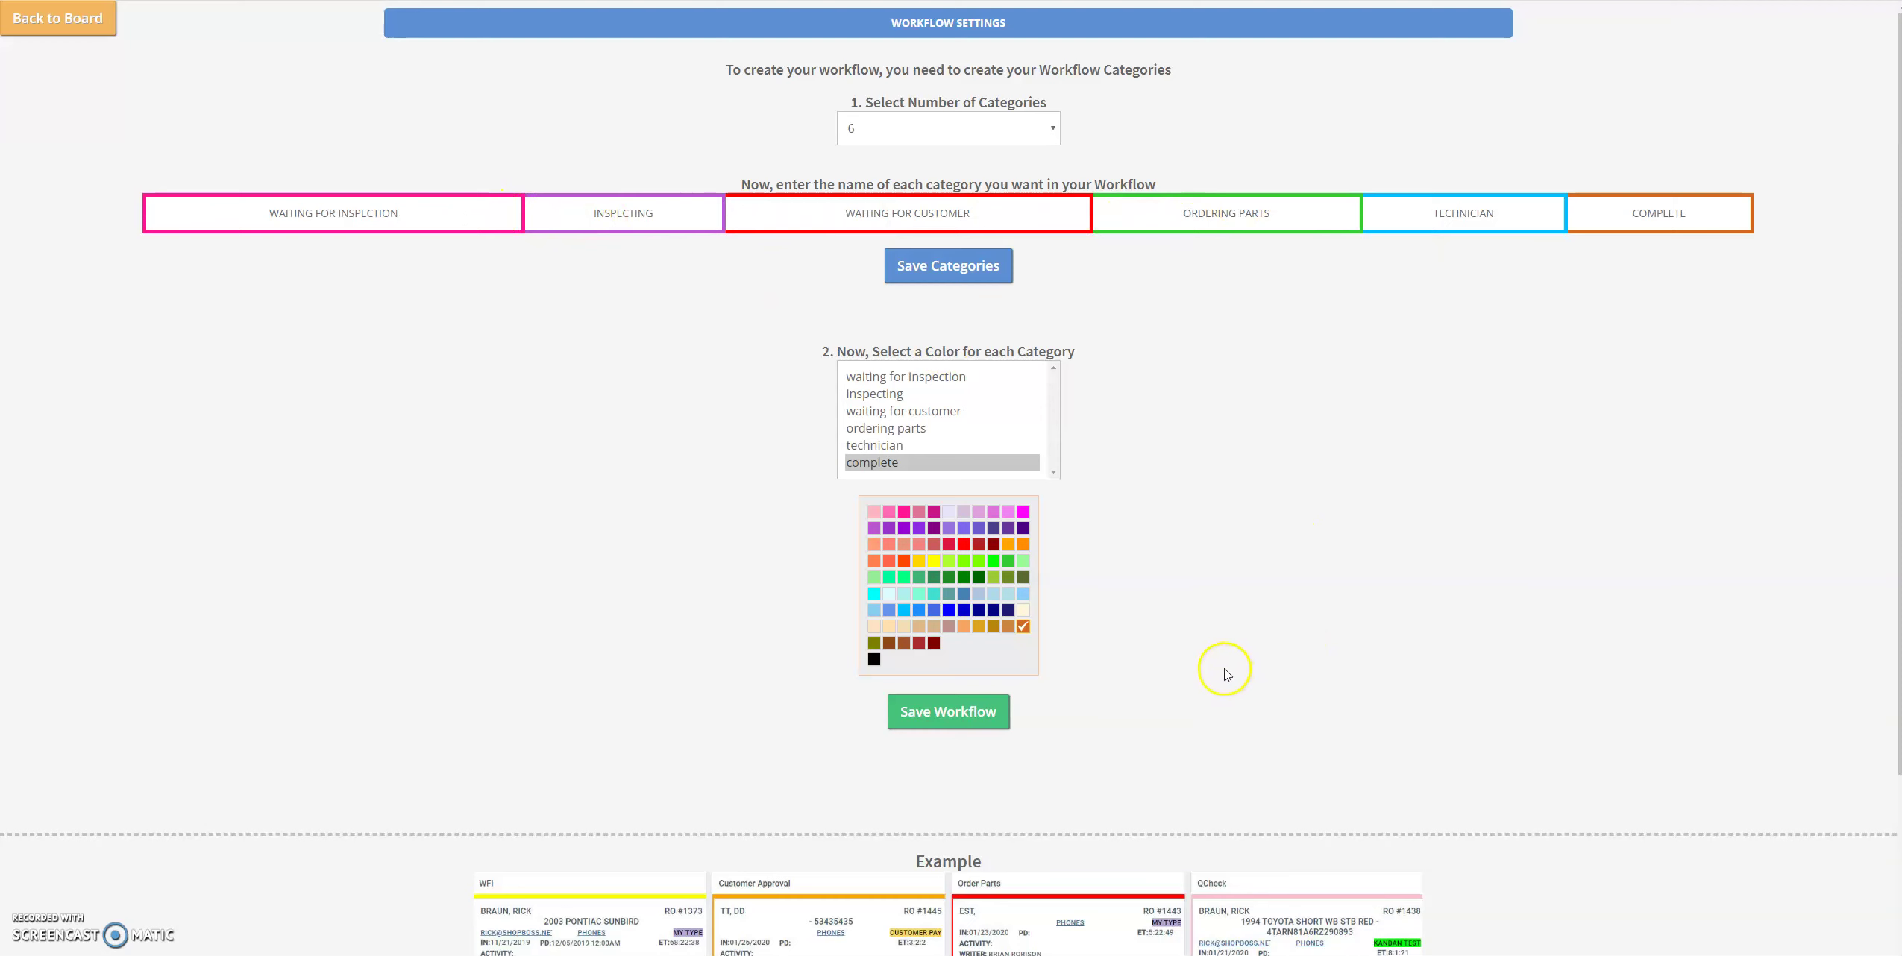
{"action": "left_click", "coordinate": [963, 714]}
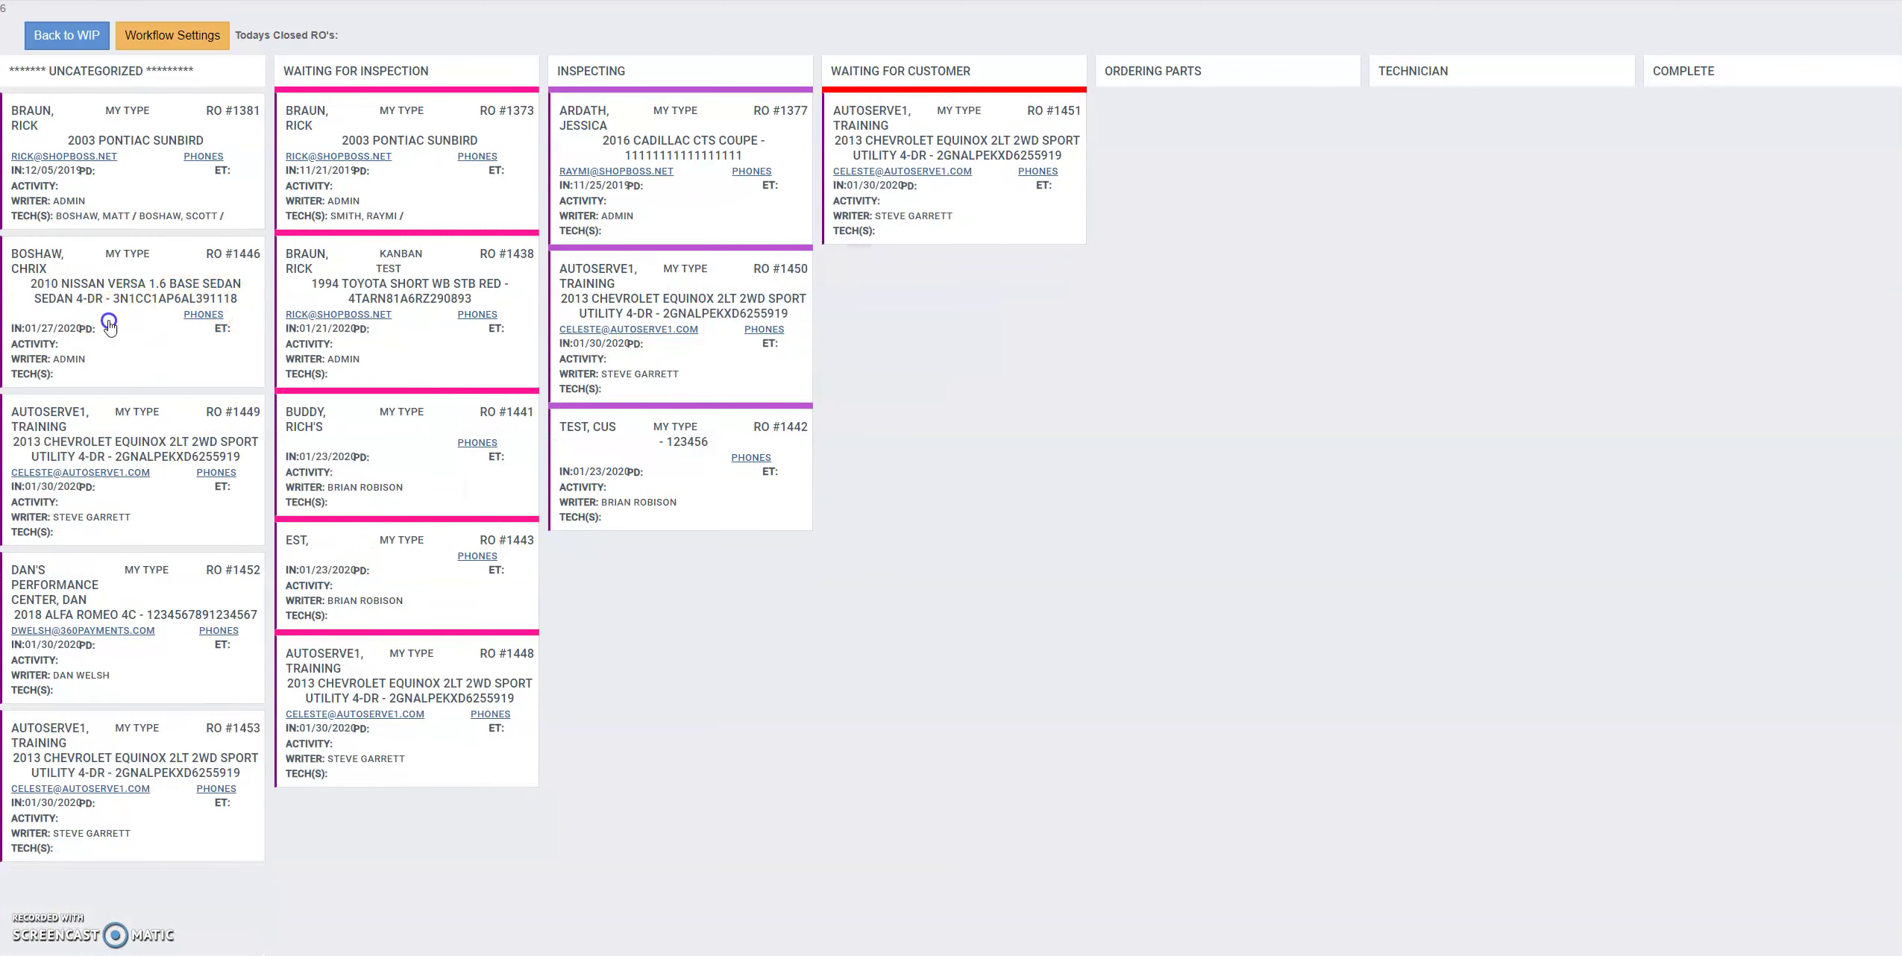
Move Nissan Versa/Equinox to WAITING FOR CUSTOMER, Equinox to ORDERING PARTS, Alfa Romeo to TECHNICIAN, Pontiac Sunbird to COMPLETE
{"action": "left_click_drag", "start_coordinate": [114, 323], "coordinate": [957, 522]}
{"action": "left_click_drag", "start_coordinate": [212, 497], "coordinate": [1264, 209]}
{"action": "left_click_drag", "start_coordinate": [76, 261], "coordinate": [1421, 123]}
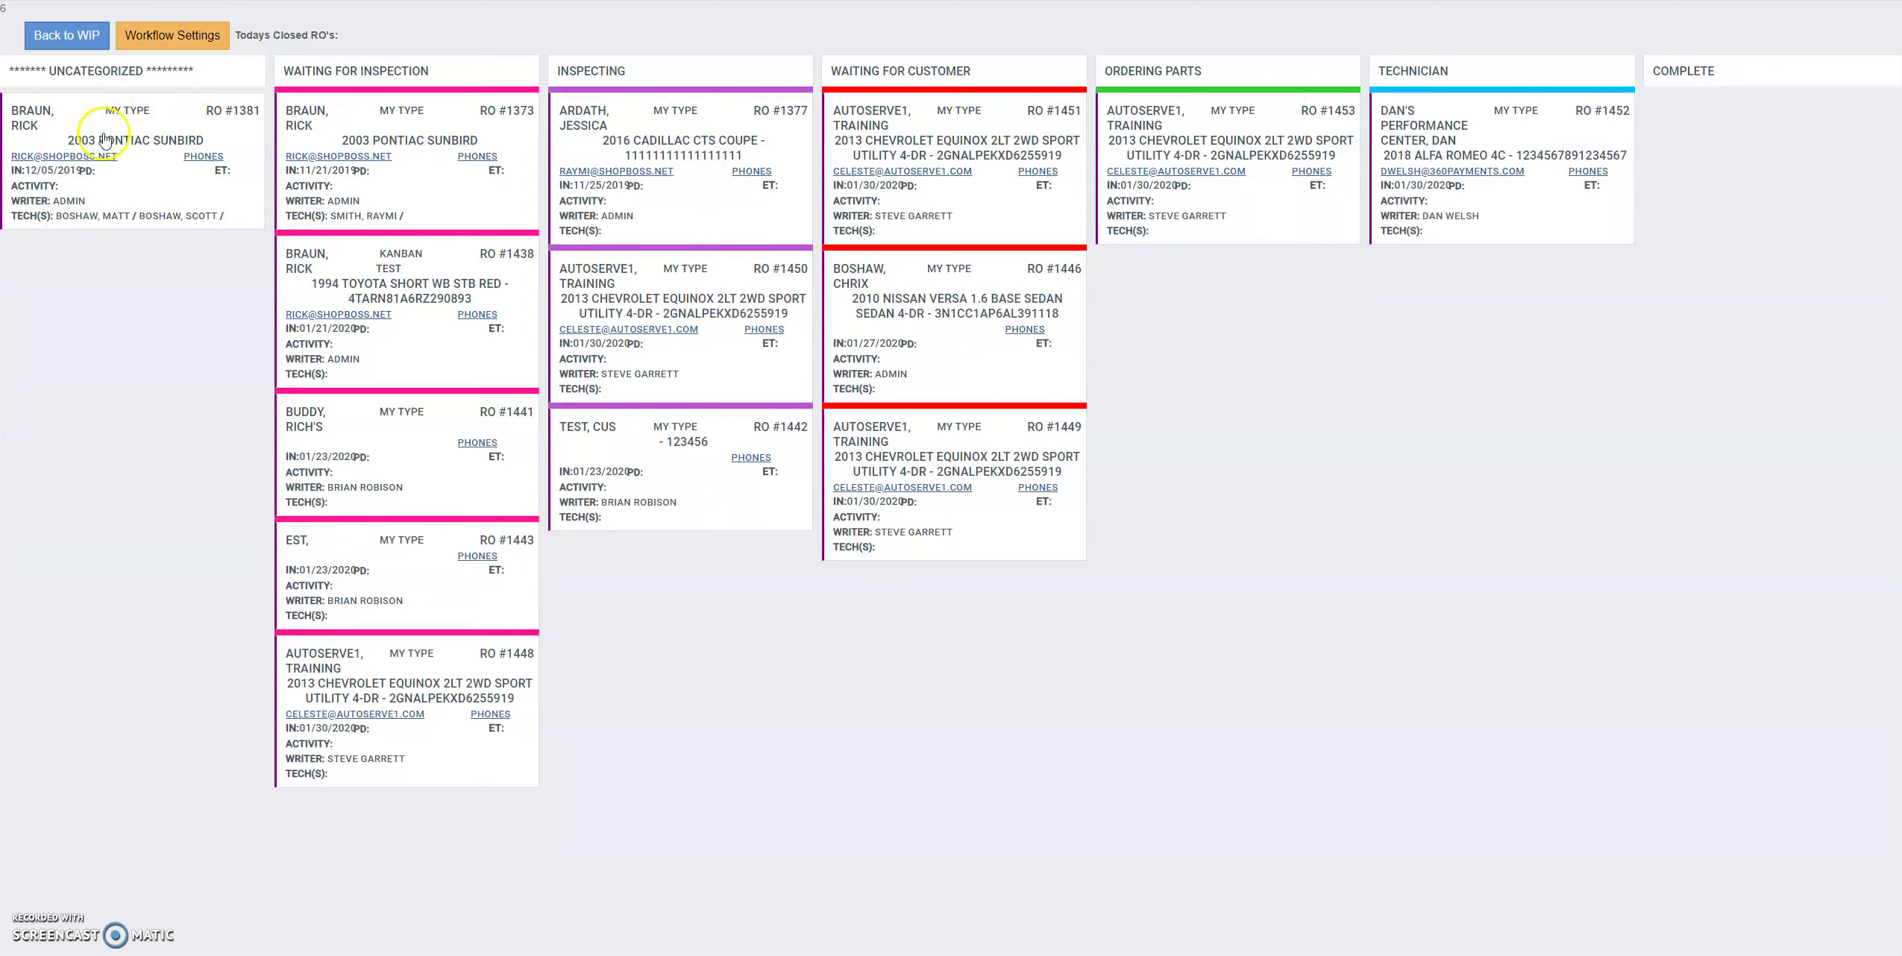
{"action": "left_click_drag", "start_coordinate": [112, 149], "coordinate": [1715, 160]}
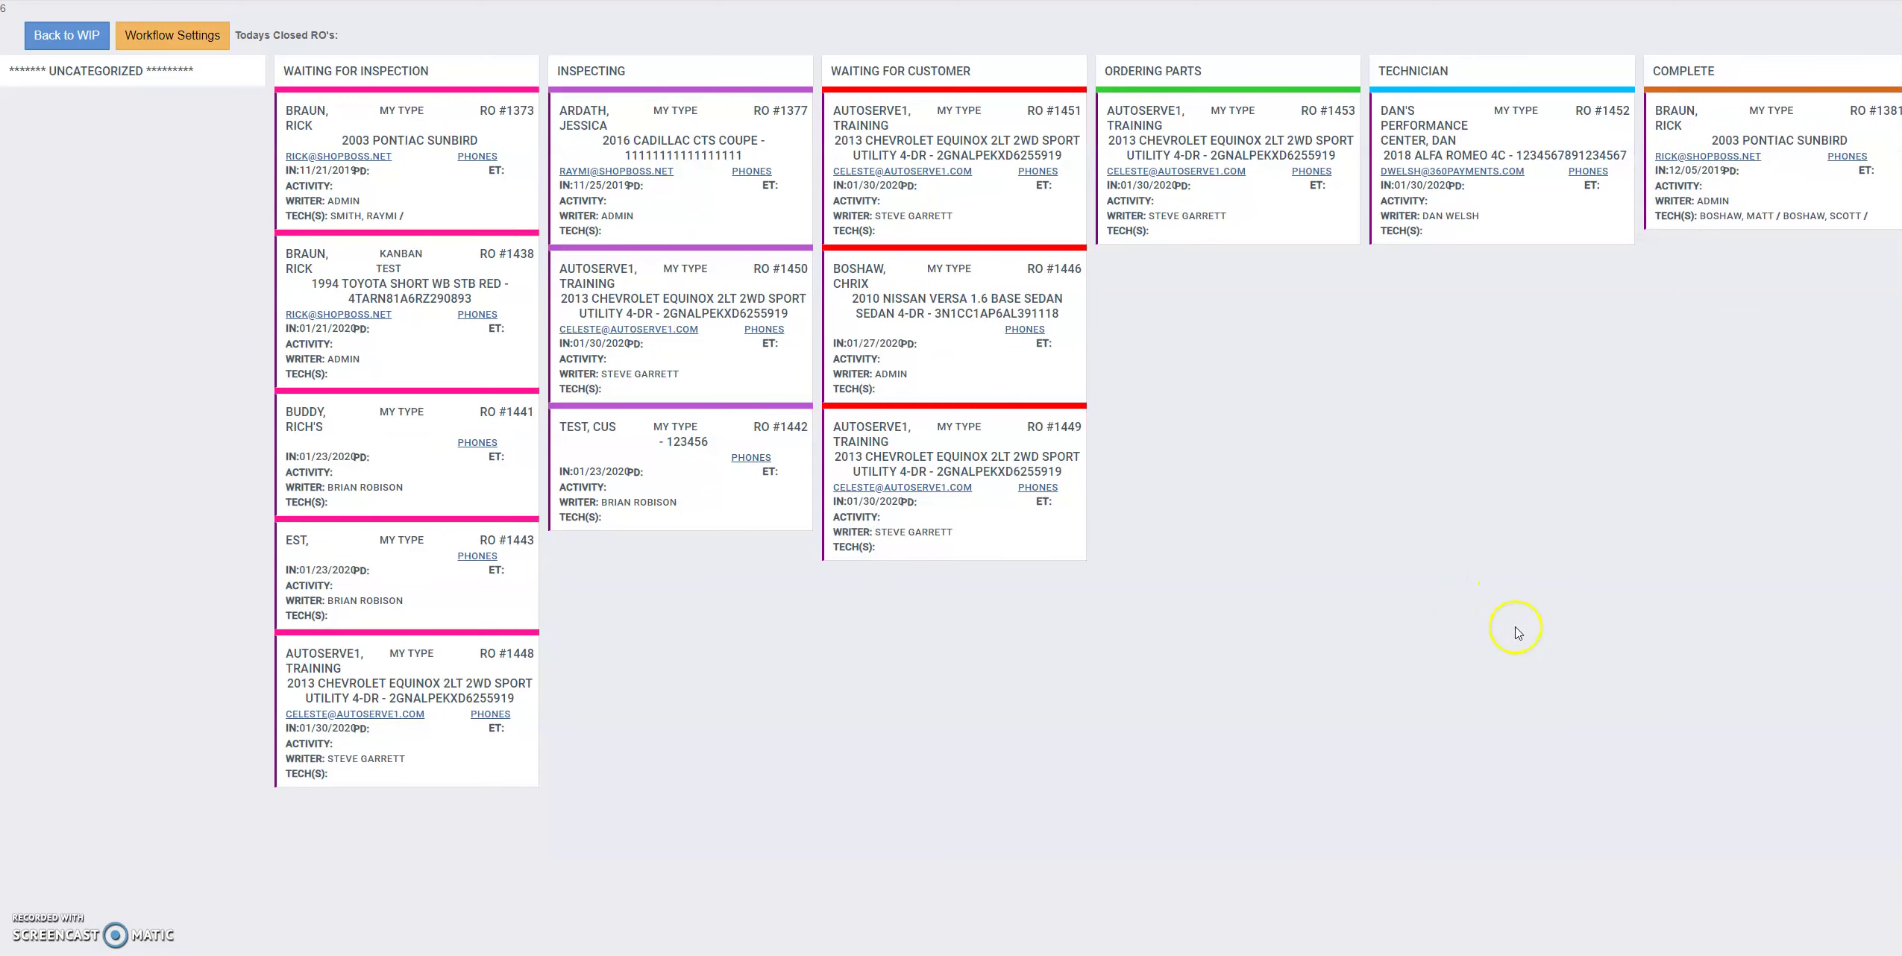